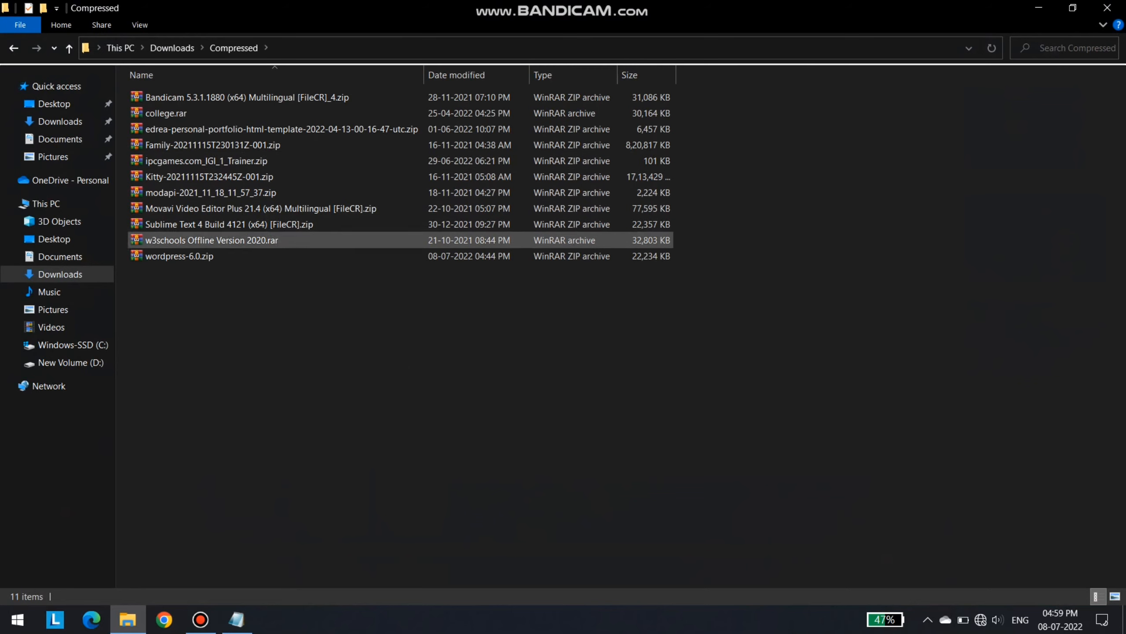
Bring up the context menu for wordpress-6.0.zip in the Downloads\Compressed folder
right_click(181, 256)
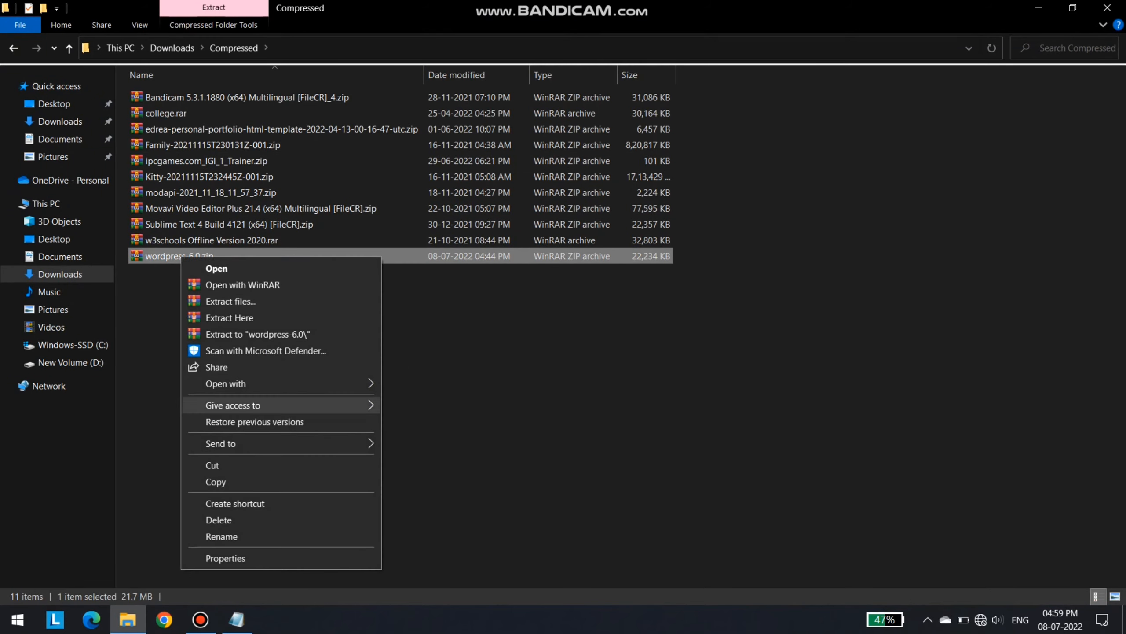
Cut wordpress-6.0.zip and navigate to C:\xampp\htdocs
click(212, 464)
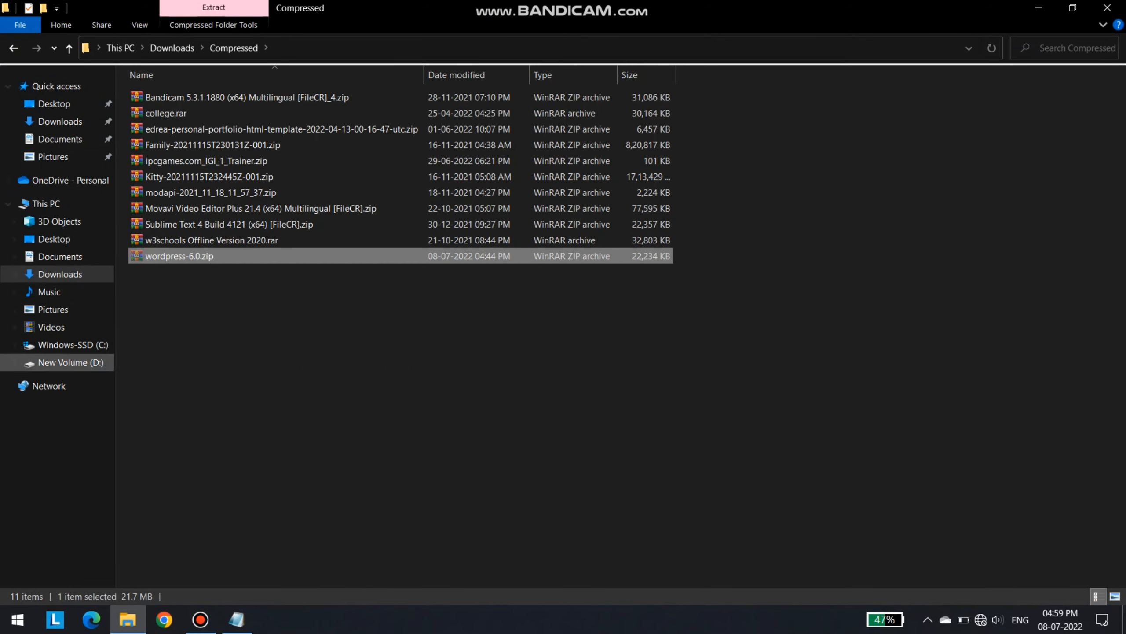
click(73, 345)
click(177, 209)
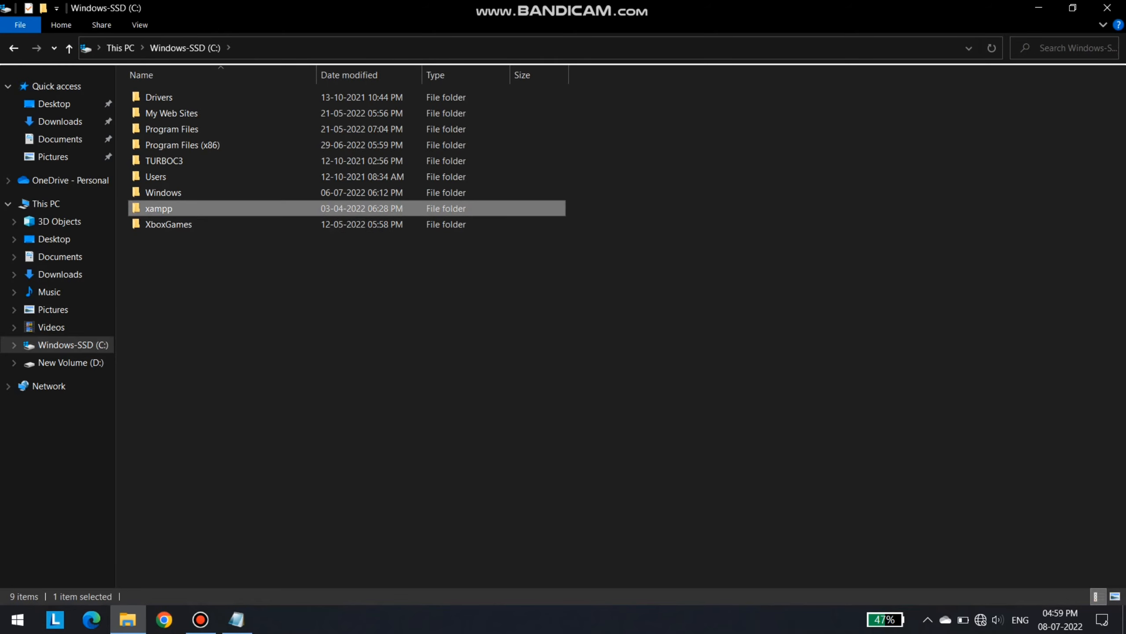
double_click(160, 209)
double_click(431, 98)
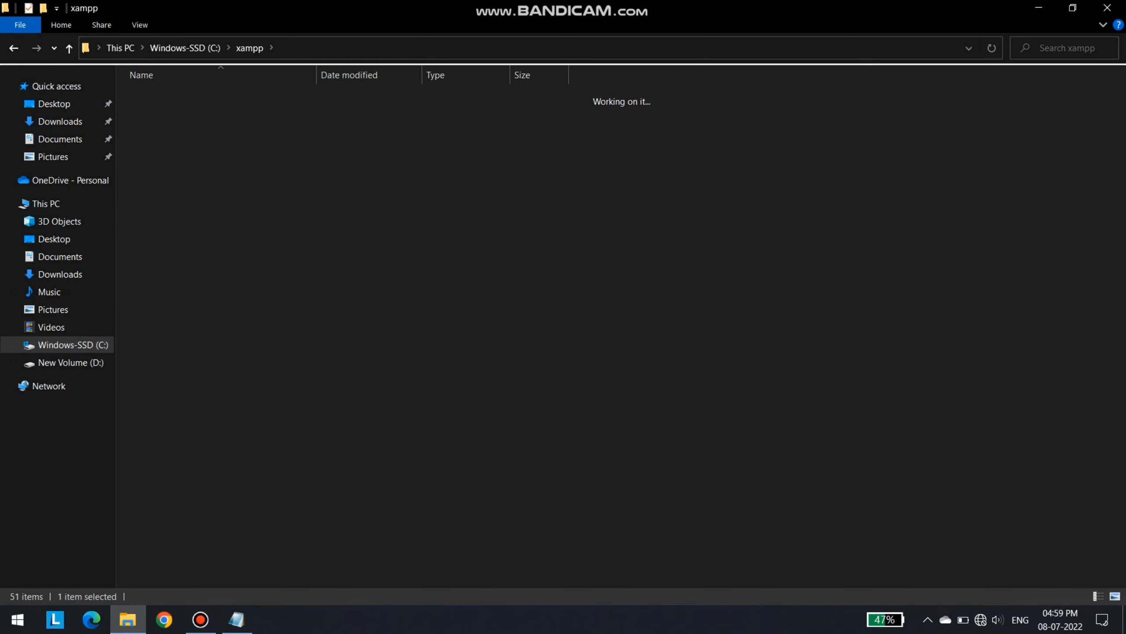
Paste the archive into htdocs and extract it there
right_click(207, 301)
click(241, 404)
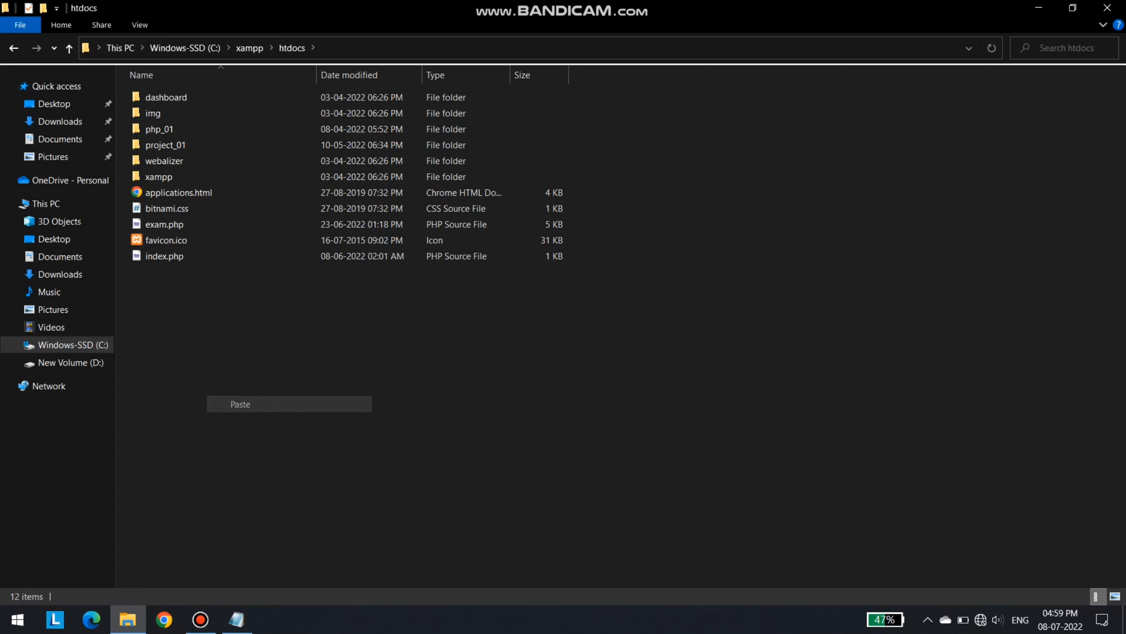
right_click(153, 271)
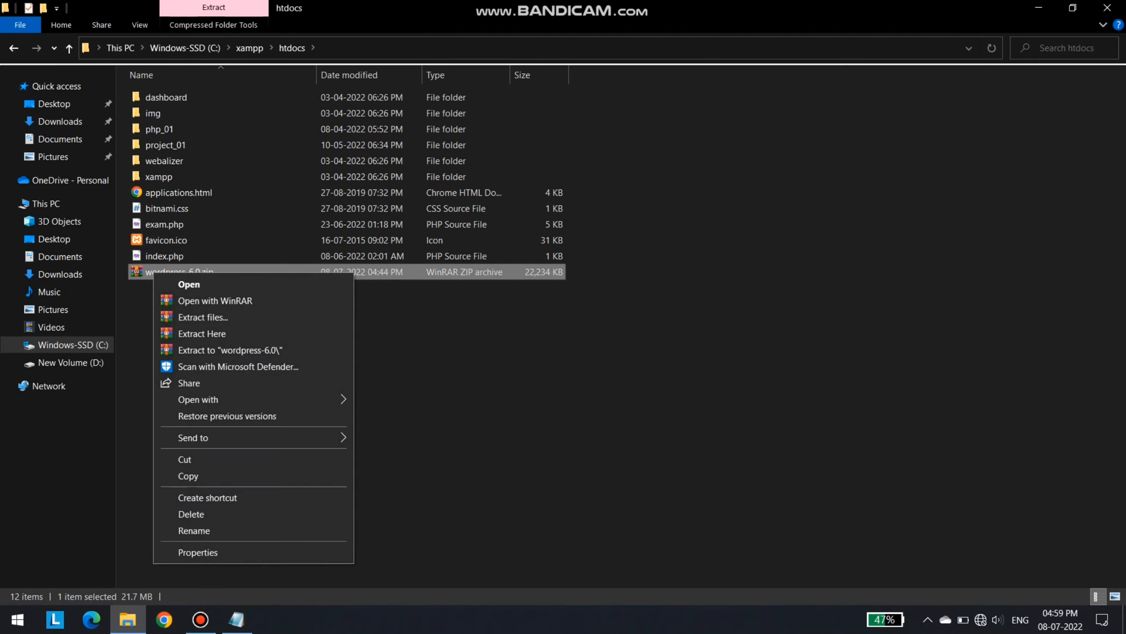
click(202, 333)
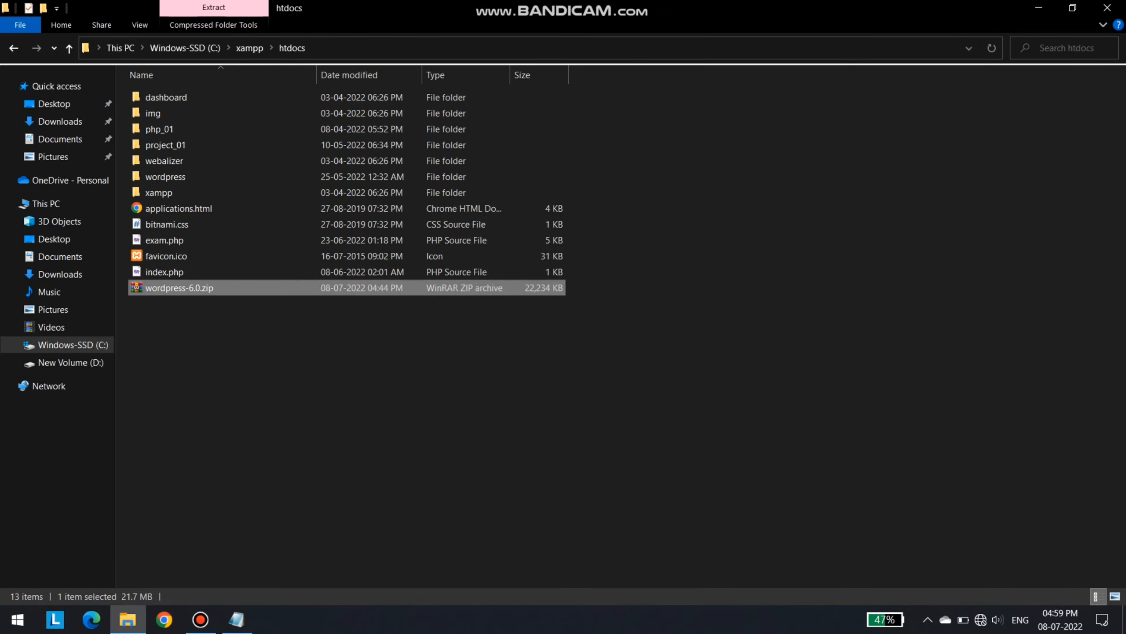
Review the Step-2 extraction and Step-3 server-start lines in the Notepad installation notes
click(237, 619)
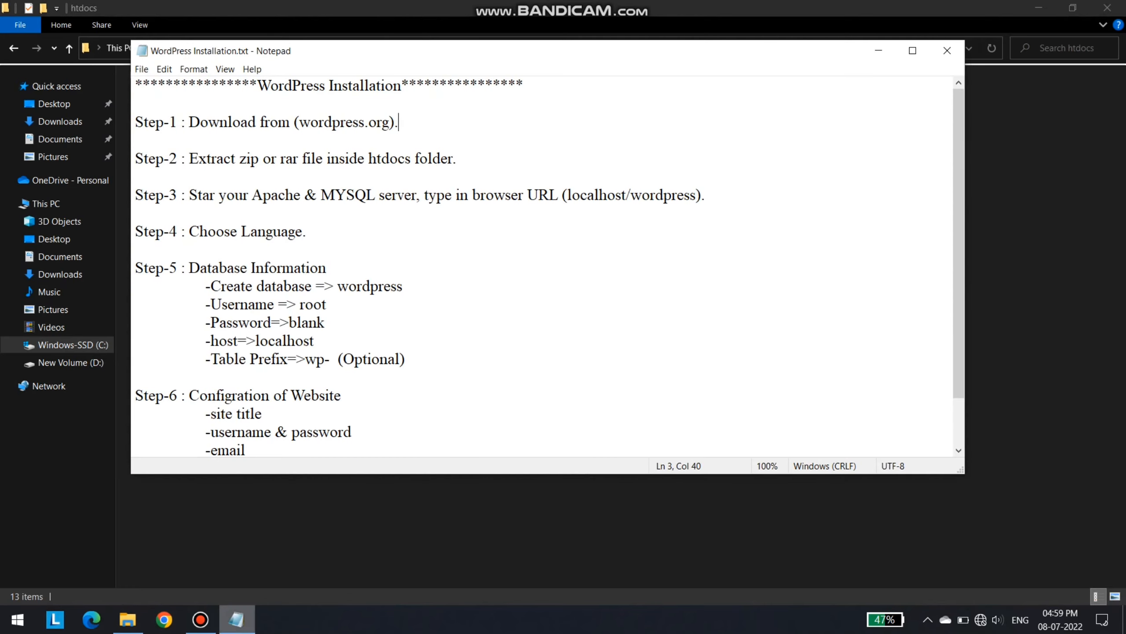
drag(135, 159, 449, 158)
click(458, 158)
click(135, 195)
drag(135, 195, 706, 195)
click(136, 213)
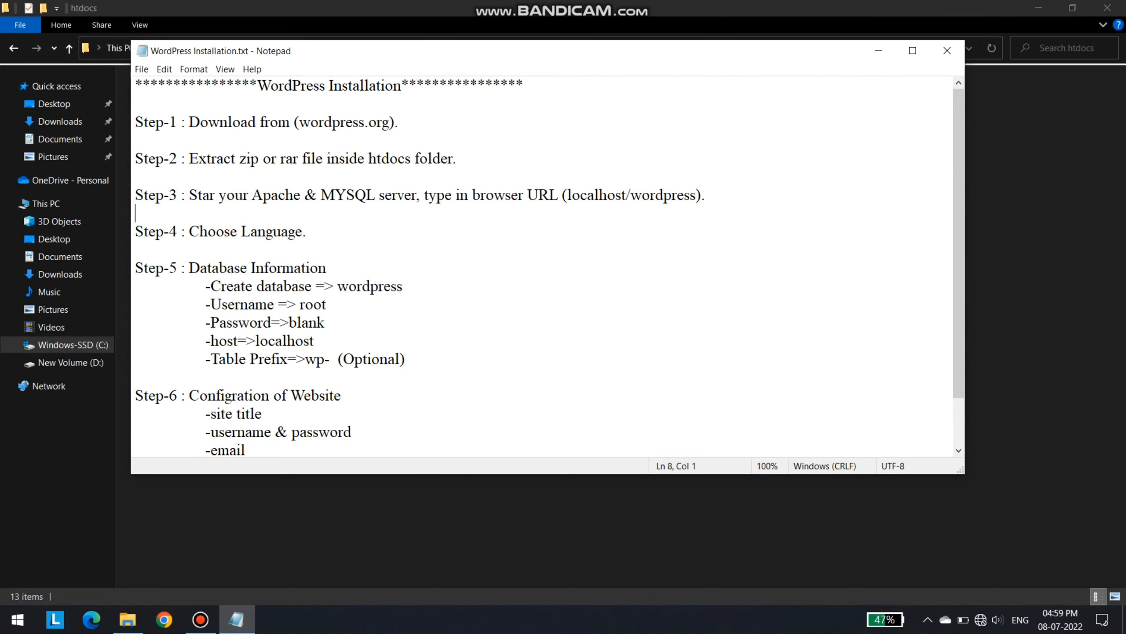
drag(185, 195, 321, 195)
click(403, 286)
click(237, 619)
Launch XAMPP Control Panel from search and start Apache and MySQL
key(super)
text(xa)
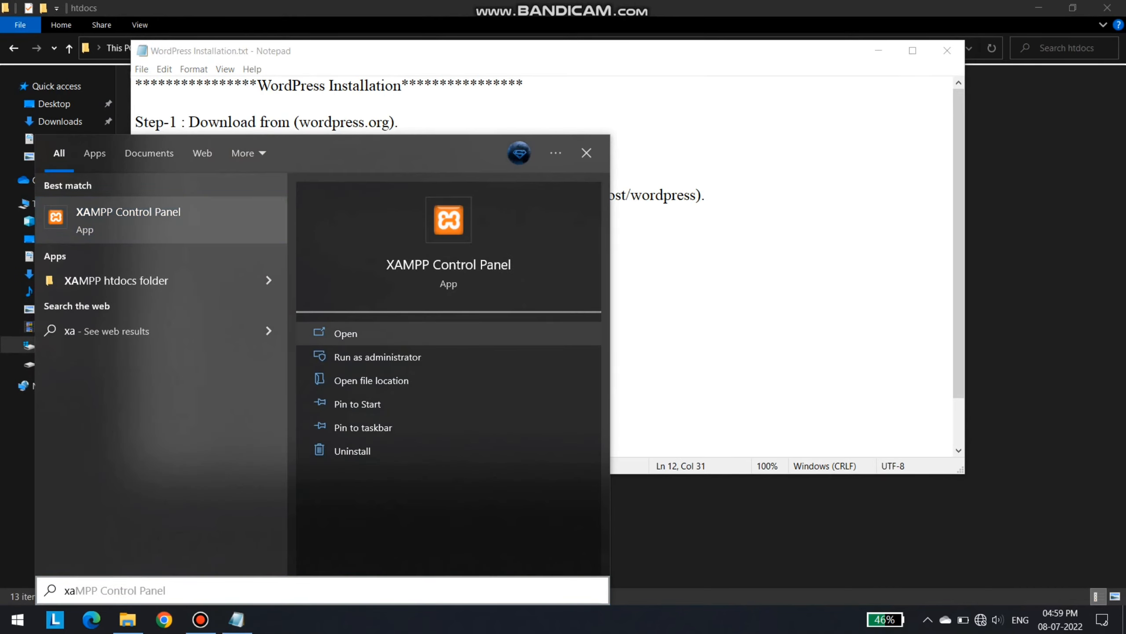
key(Return)
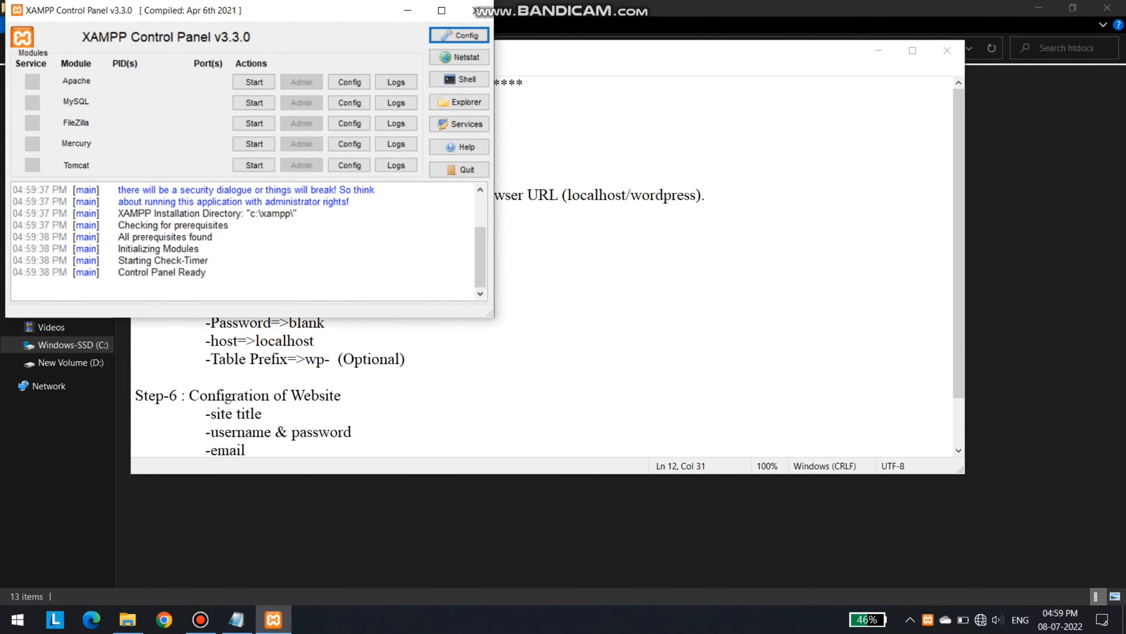
click(255, 82)
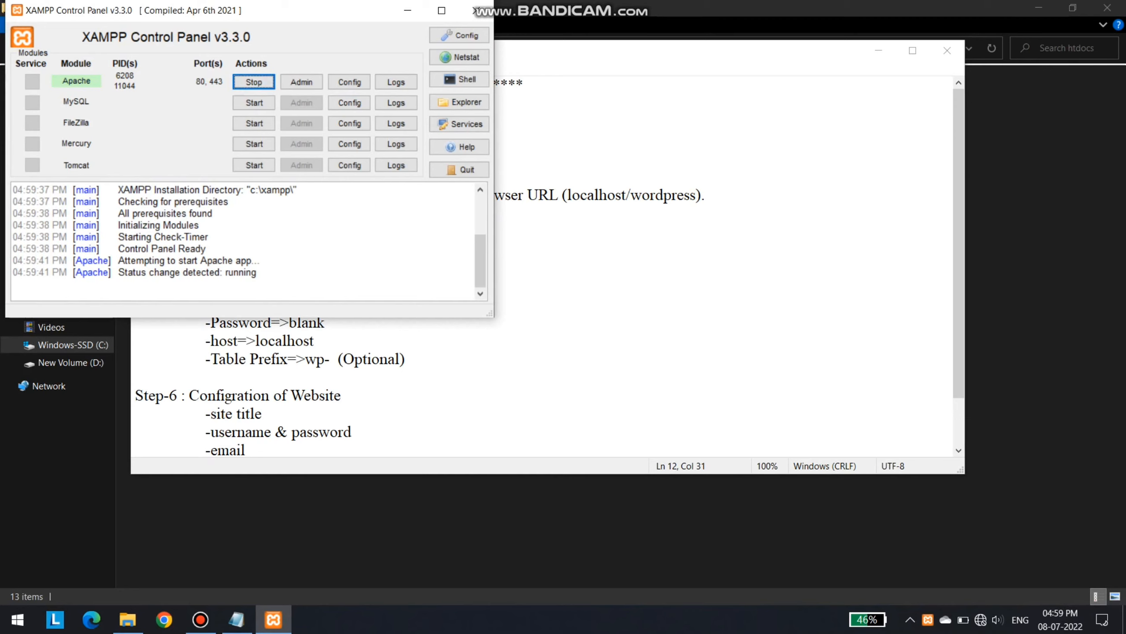
click(255, 103)
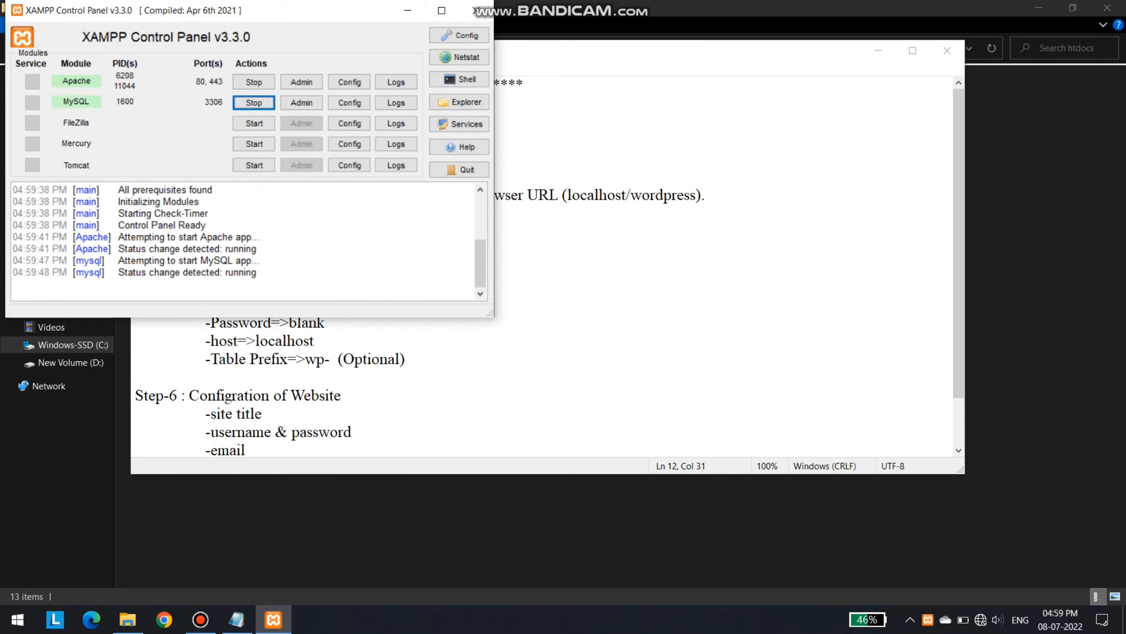
Minimize XAMPP, review the localhost/wordpress address and Step-5 heading, then launch Chrome
click(408, 9)
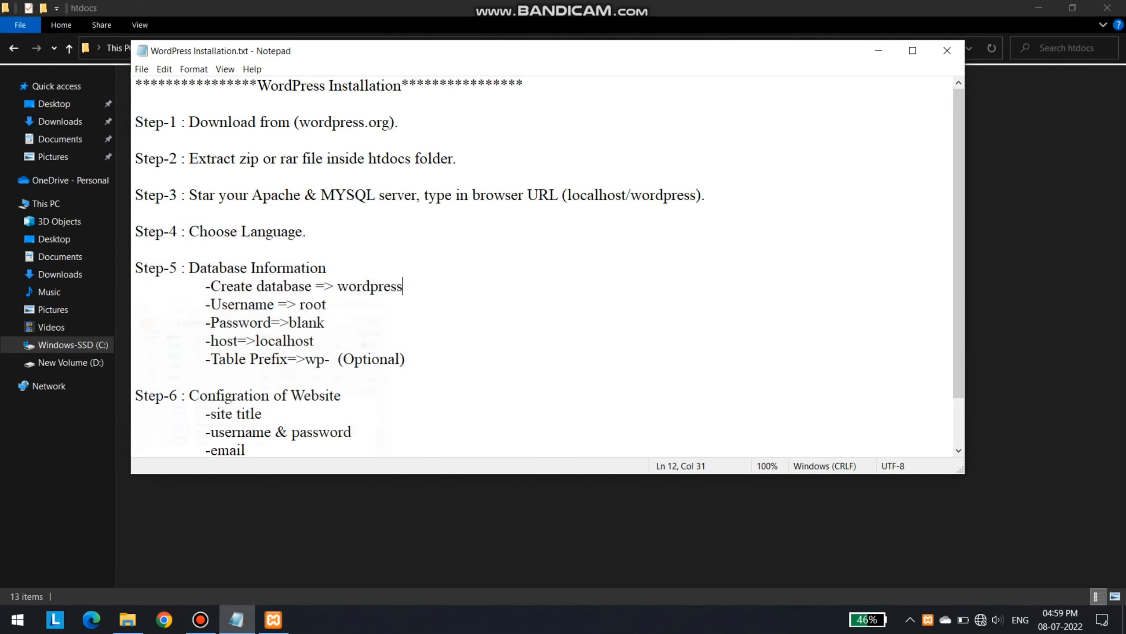
click(481, 196)
drag(562, 195, 696, 195)
click(581, 196)
drag(420, 196, 708, 196)
drag(136, 268, 327, 268)
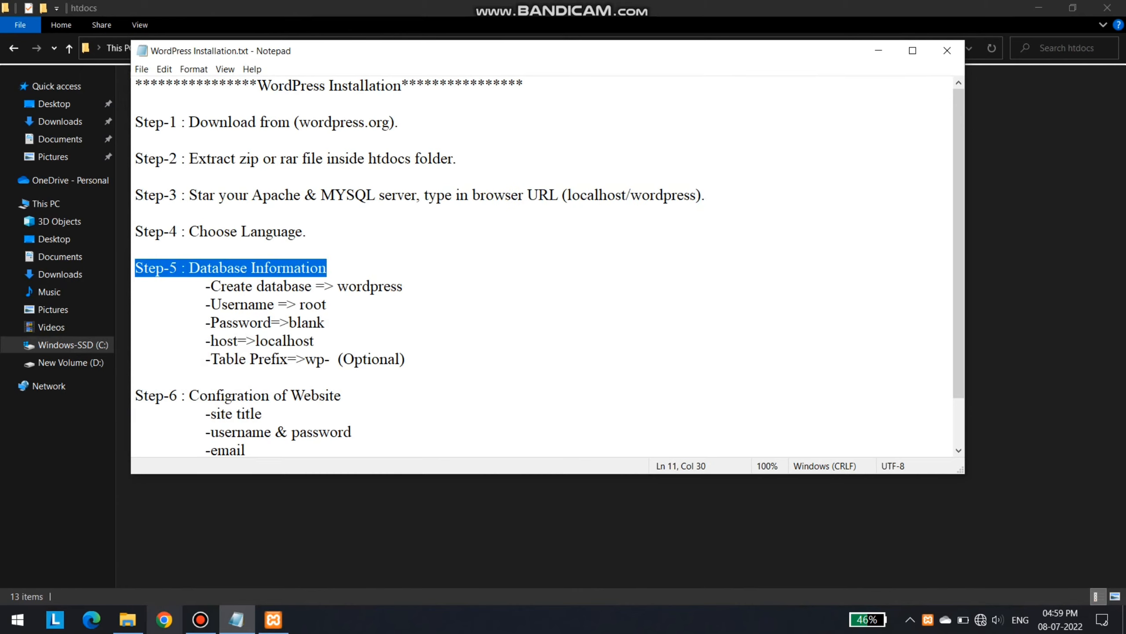
click(164, 619)
Load localhost/wordpress in Chrome to reach the WordPress setup page
click(628, 364)
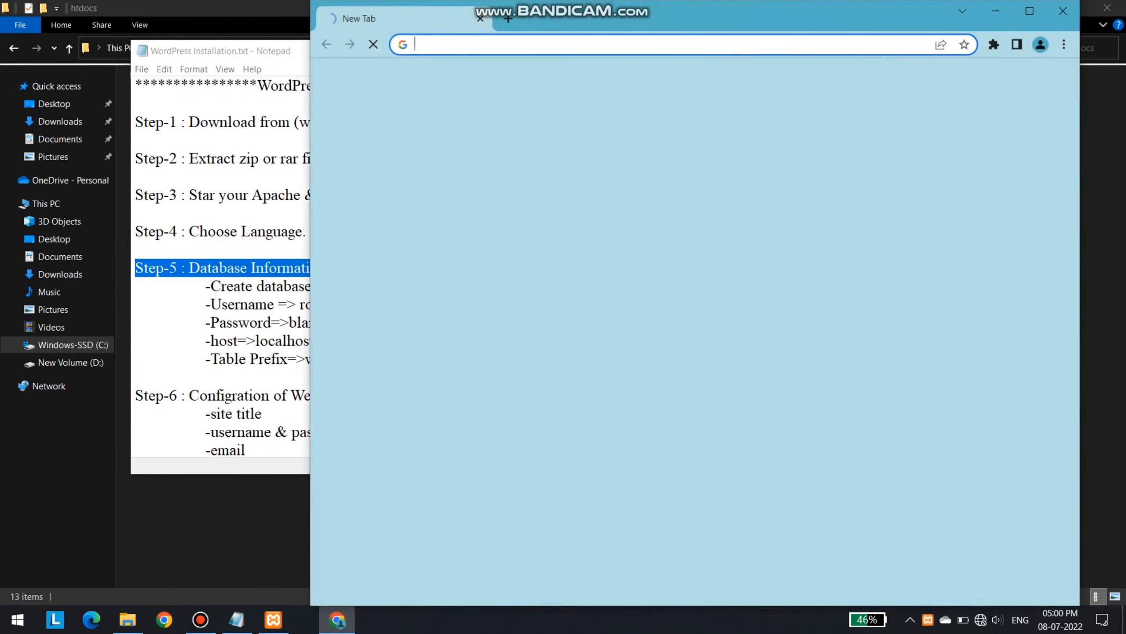
text(localhost/tourism/)
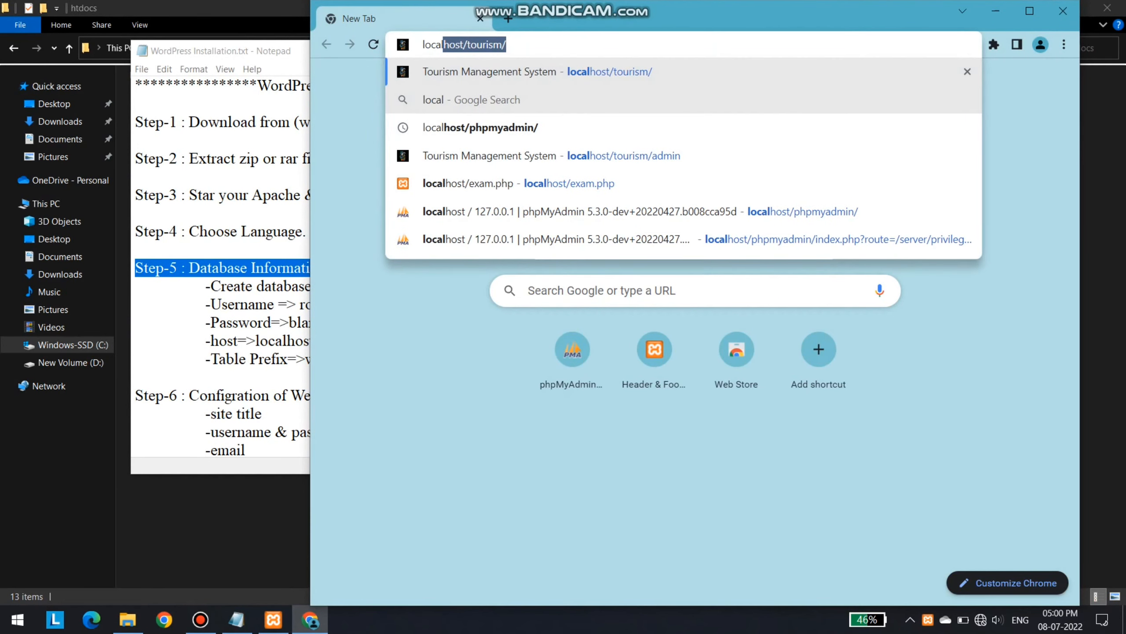
key(Right)
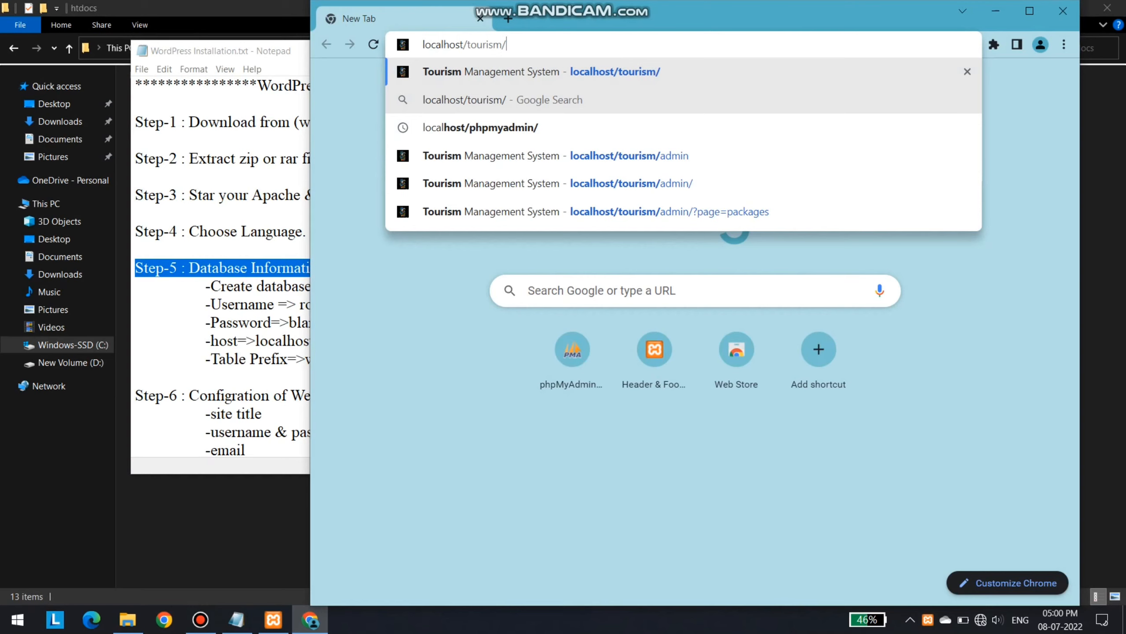
key(Left)
key(BackSpace)
key(BackSpace)
key(BackSpace)
key(BackSpace)
key(BackSpace)
key(BackSpace)
key(BackSpace)
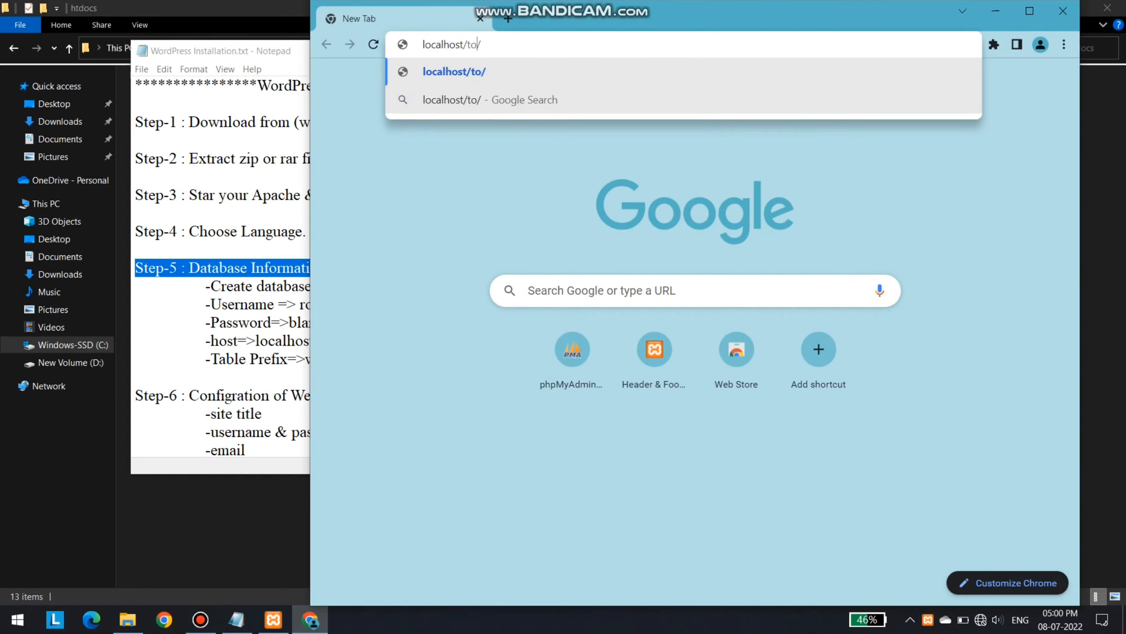
text(wordpre)
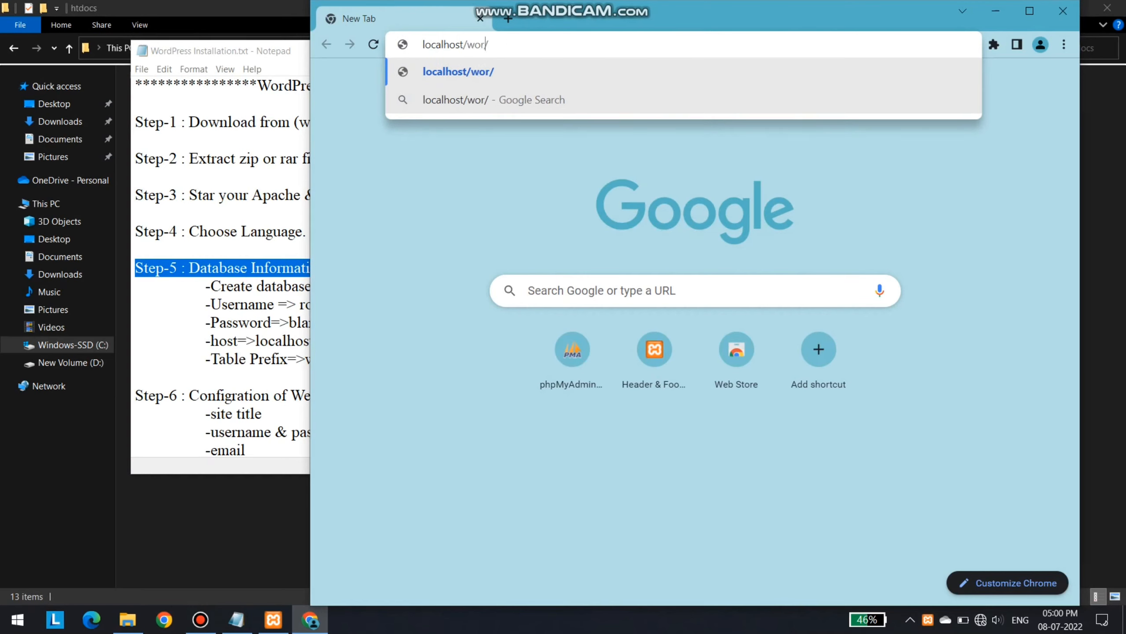
text(ss)
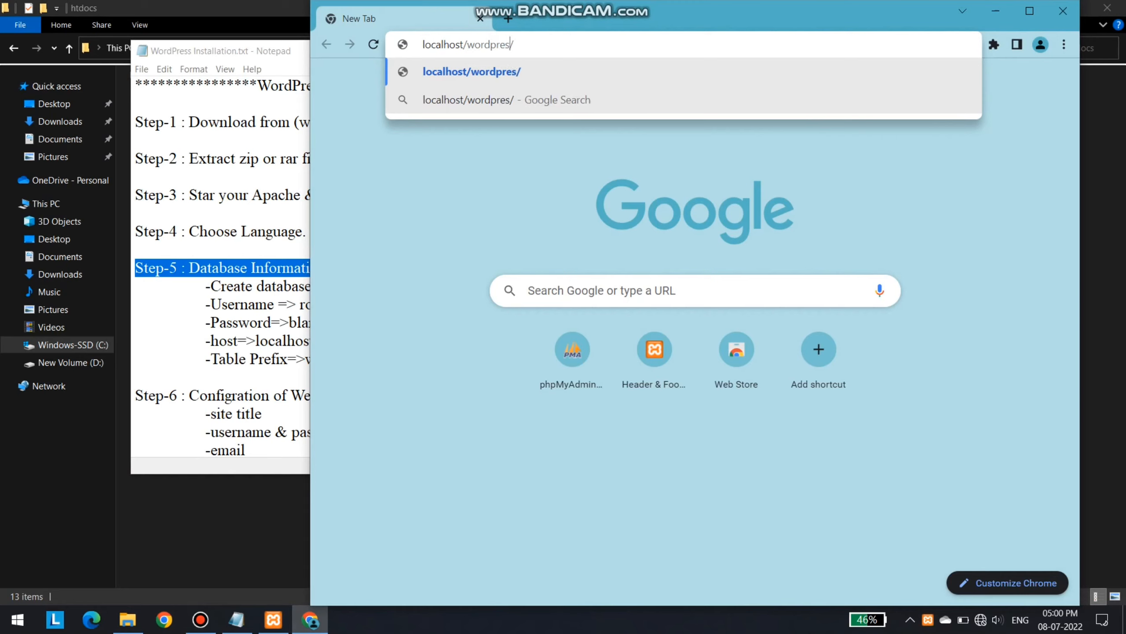
key(Return)
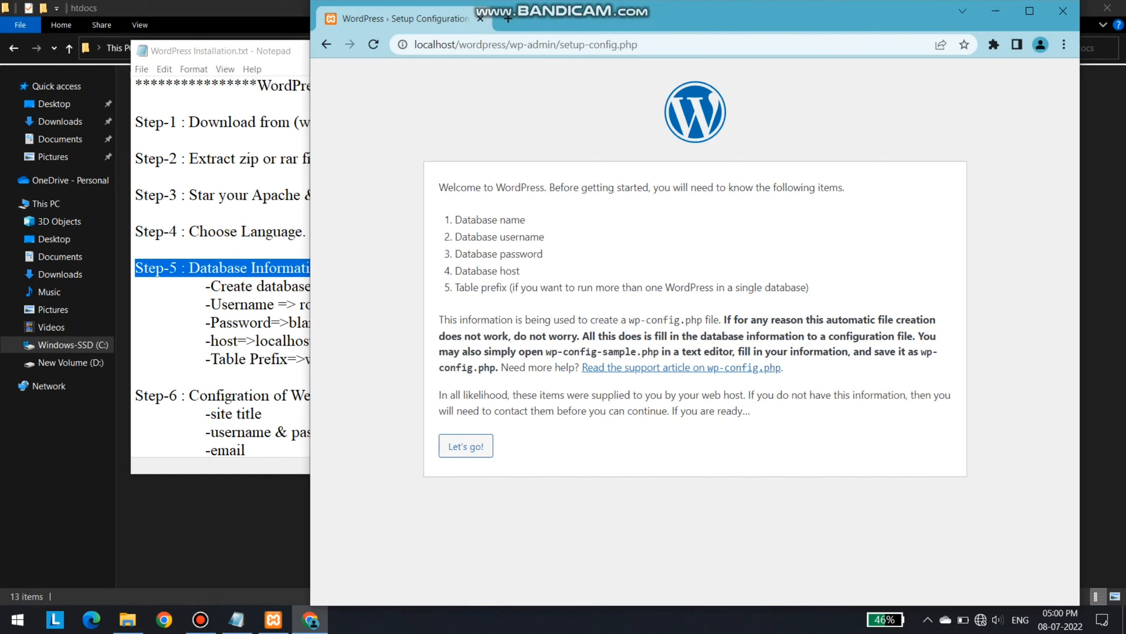
Read the welcome text and required database details list, then open a new tab
drag(439, 188, 496, 188)
drag(455, 220, 497, 236)
click(497, 236)
click(509, 18)
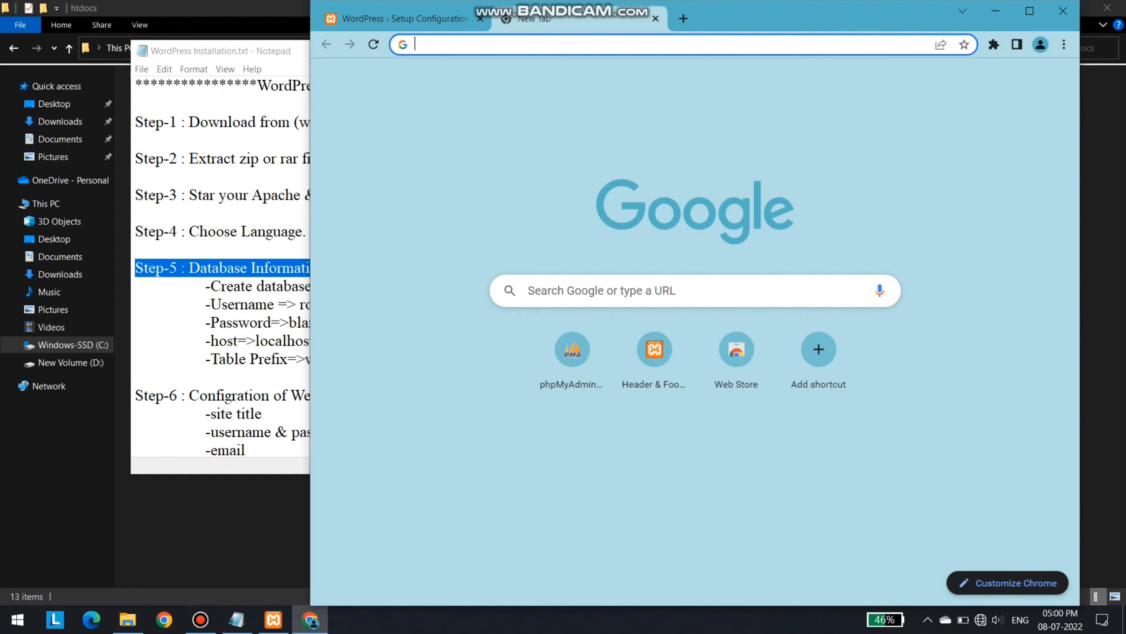
Open localhost/phpmyadmin and create a database named wordpress
text(loc)
key(Down)
key(Down)
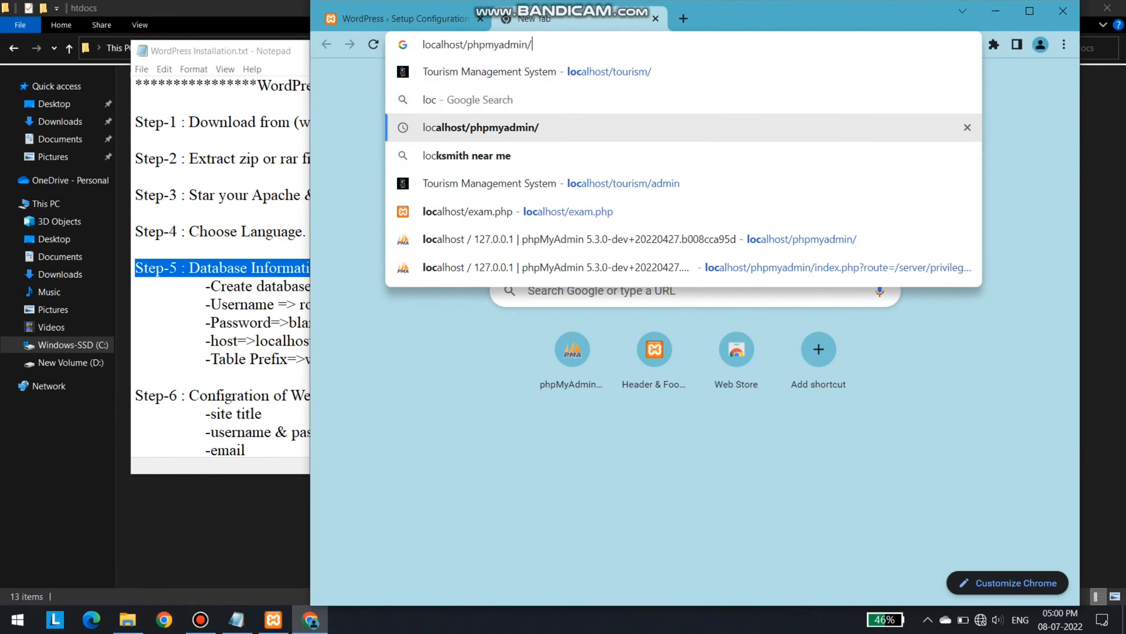
key(Return)
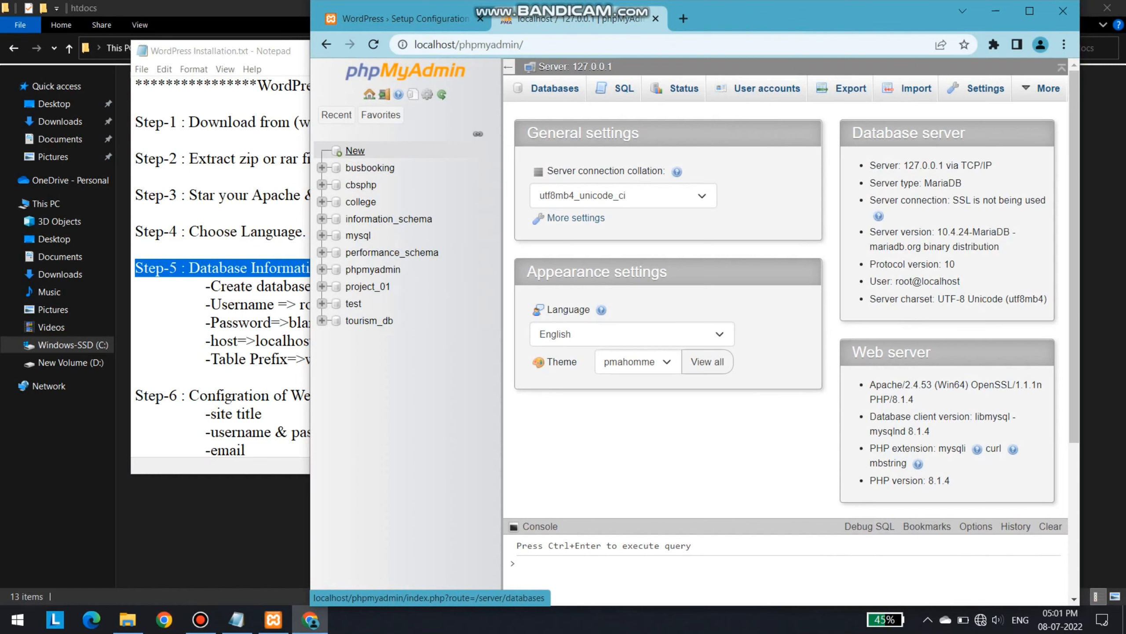
click(355, 150)
click(588, 212)
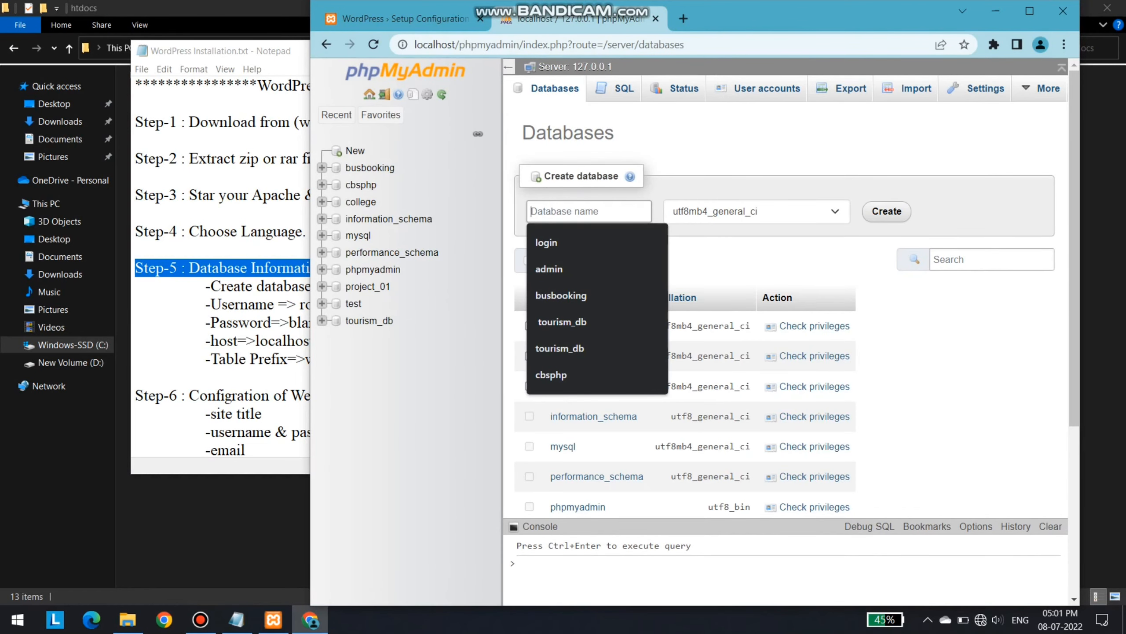
text(wordpre)
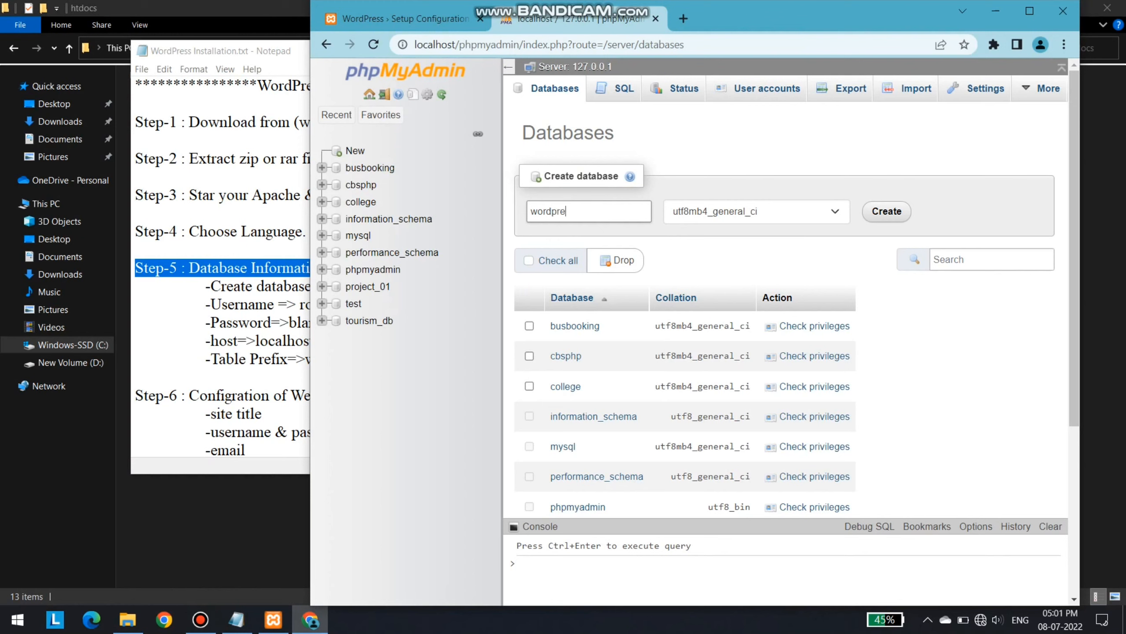
text(ss)
key(shift+Left)
key(shift+Left)
key(shift+Left)
key(shift+Left)
key(shift+Left)
key(shift+Left)
key(shift+Left)
key(shift+Left)
key(shift+Left)
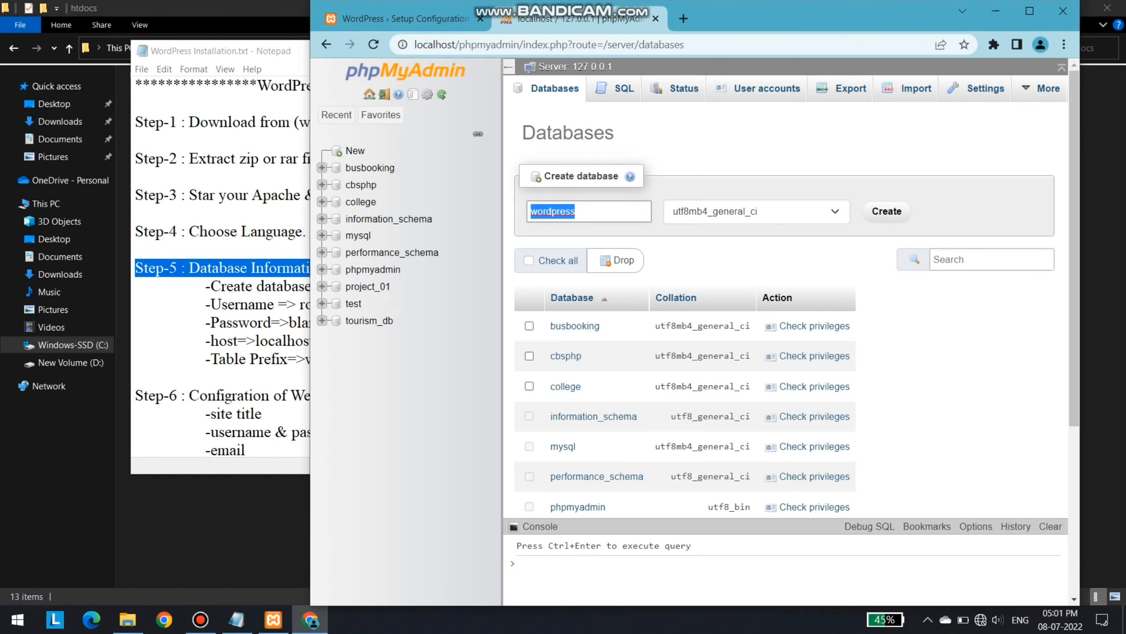
click(887, 211)
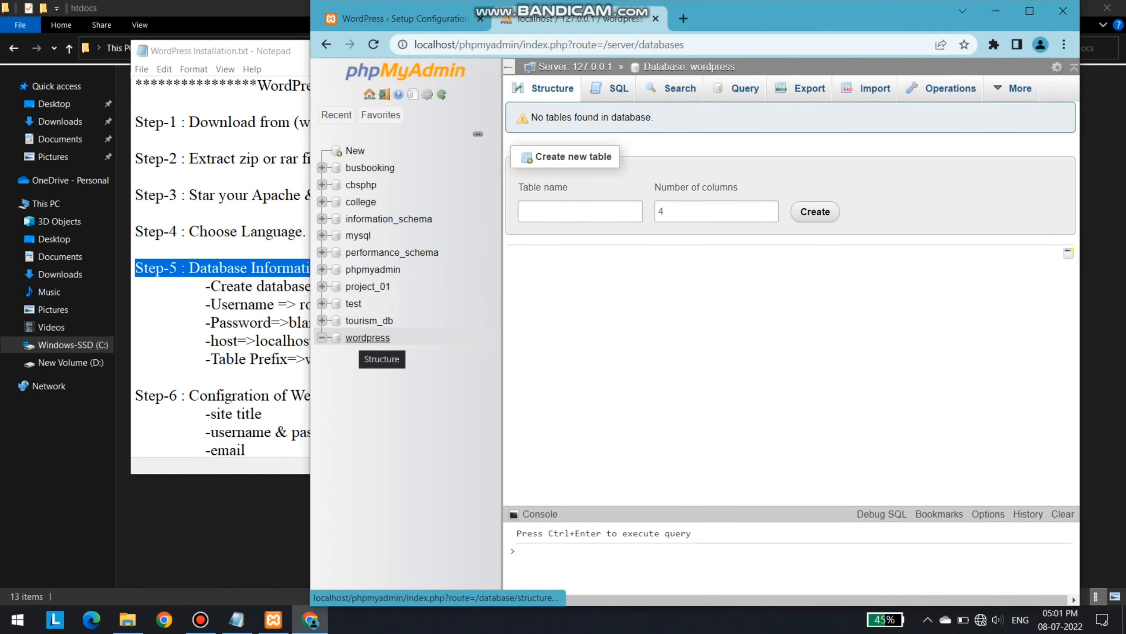
Check the Database Information step in the notes and return to the WordPress setup tab
click(206, 323)
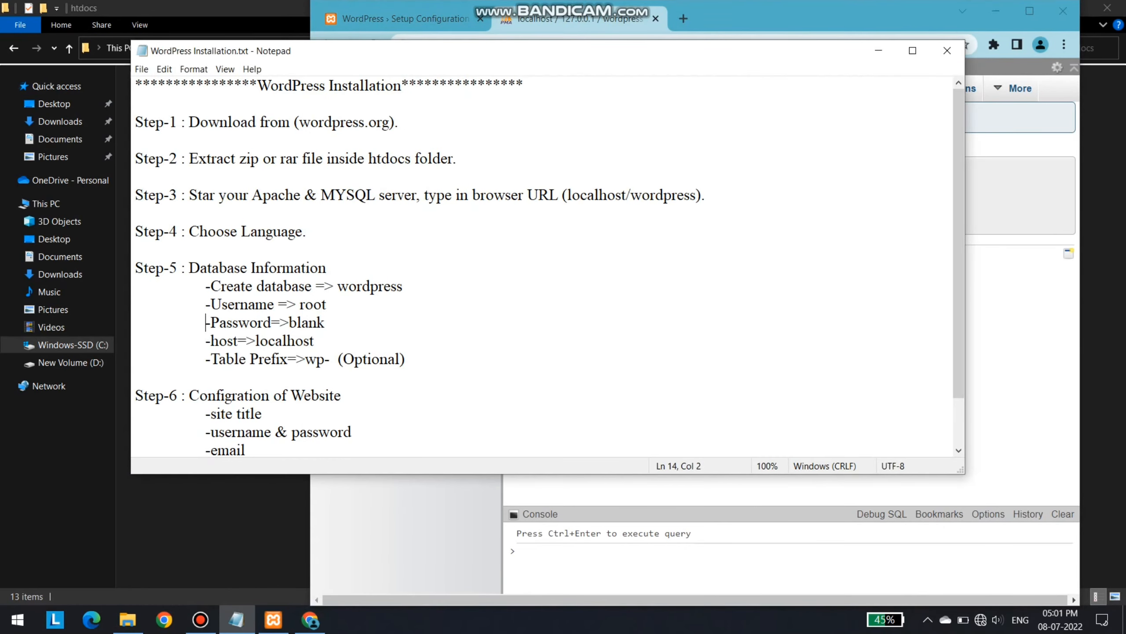
click(189, 268)
drag(189, 268, 327, 268)
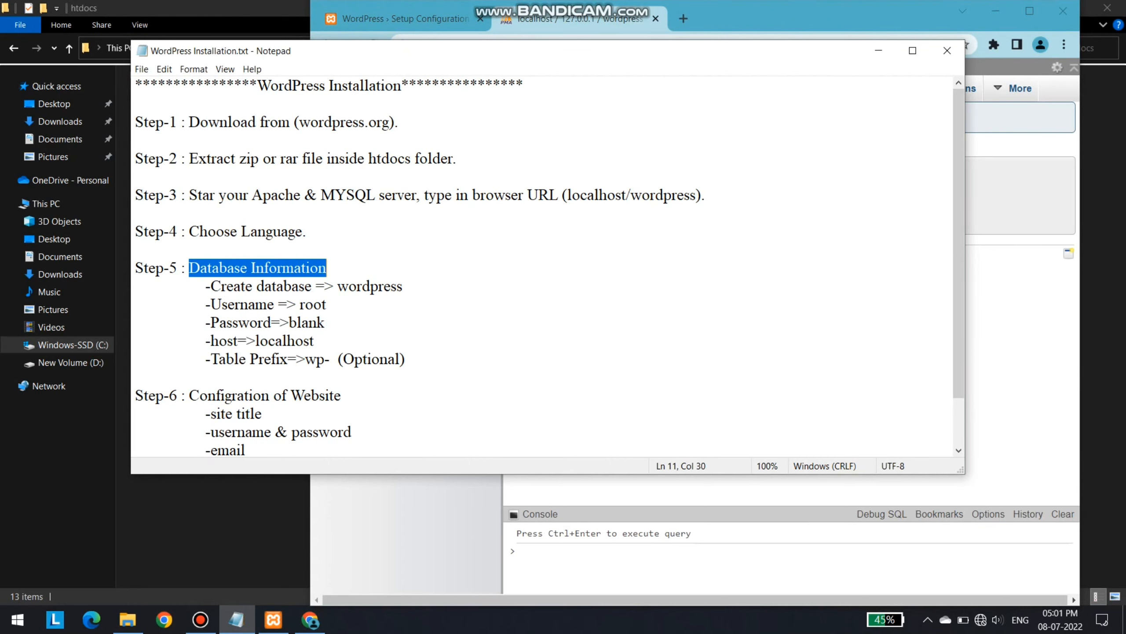
click(405, 18)
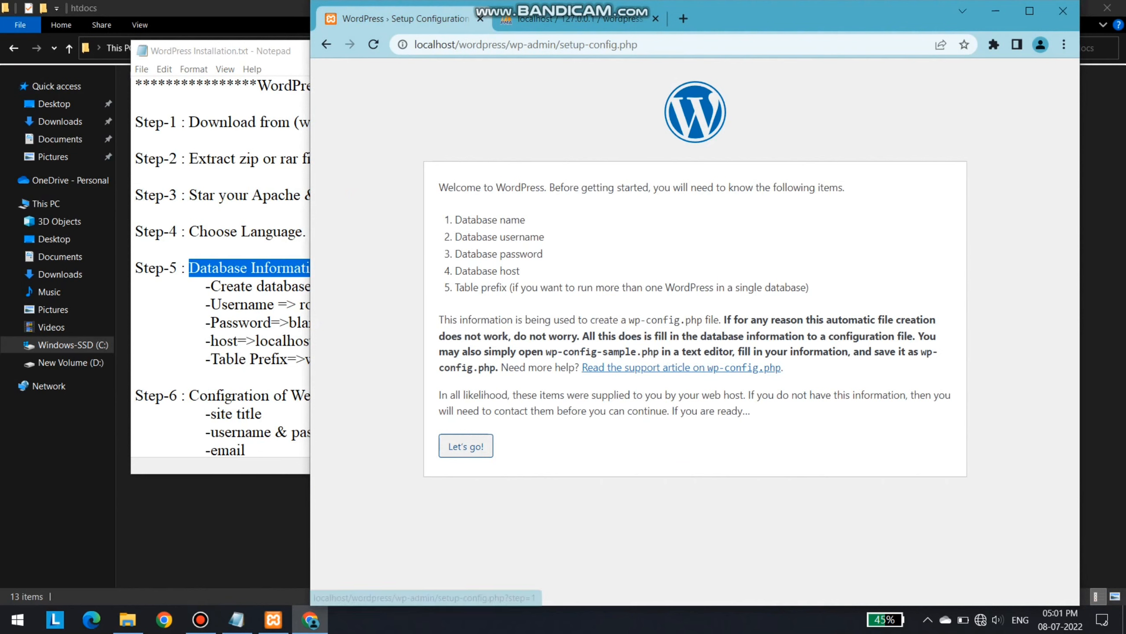
Open the database form beside the notes and enter root as the username
click(465, 446)
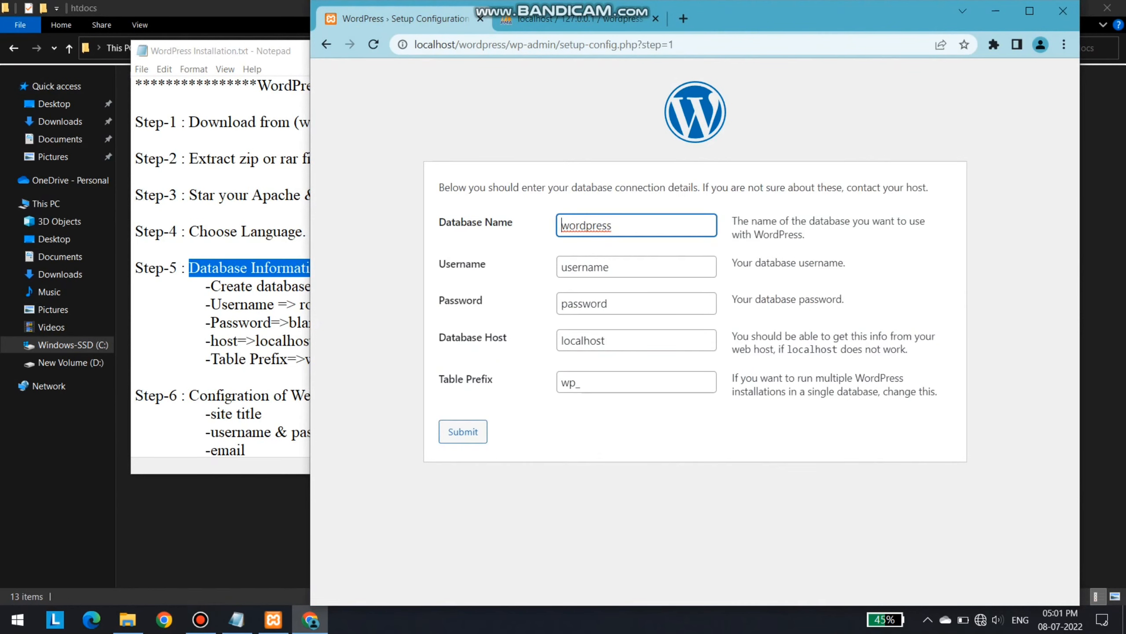
drag(613, 226, 575, 225)
drag(614, 267, 561, 267)
key(alt+Tab)
drag(263, 56, 177, 51)
drag(880, 249, 476, 249)
drag(241, 318, 216, 318)
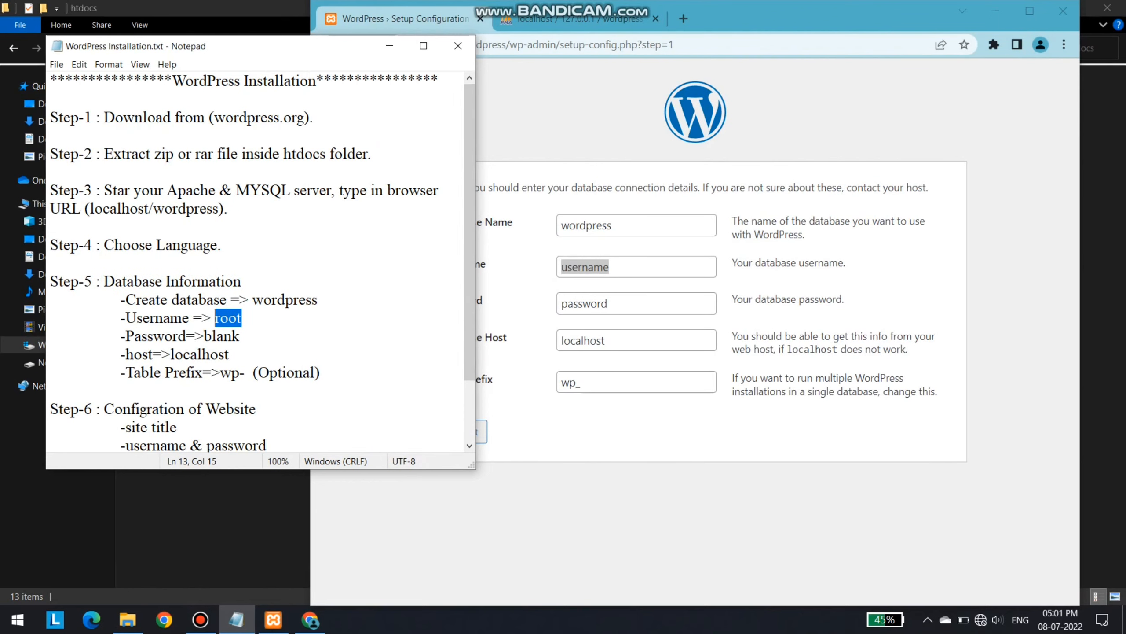
drag(612, 267, 560, 267)
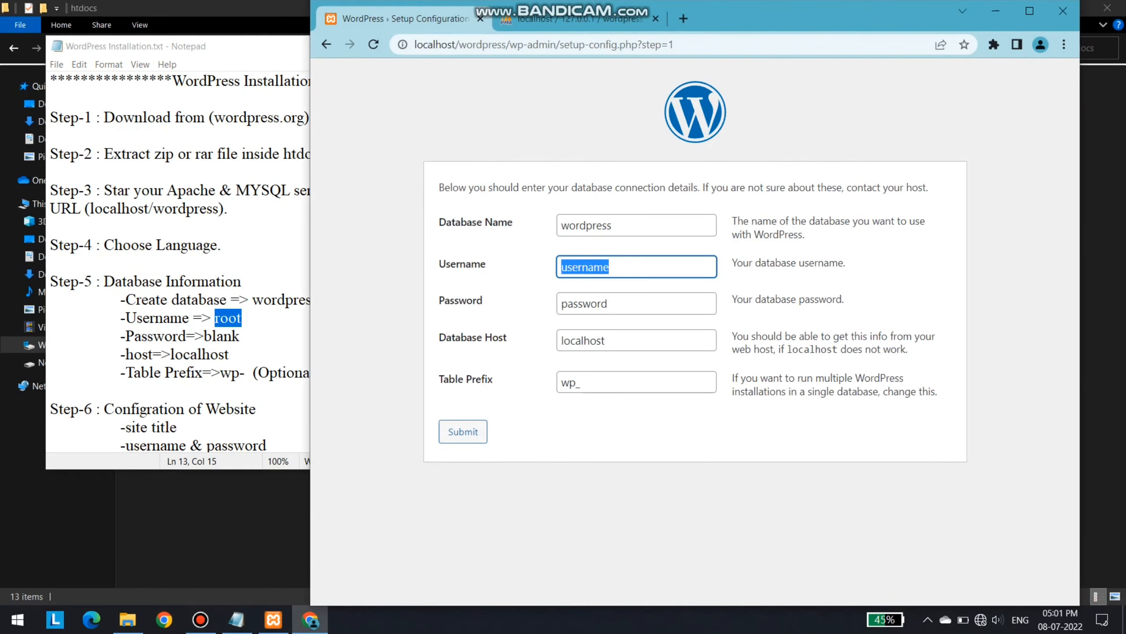
text(root)
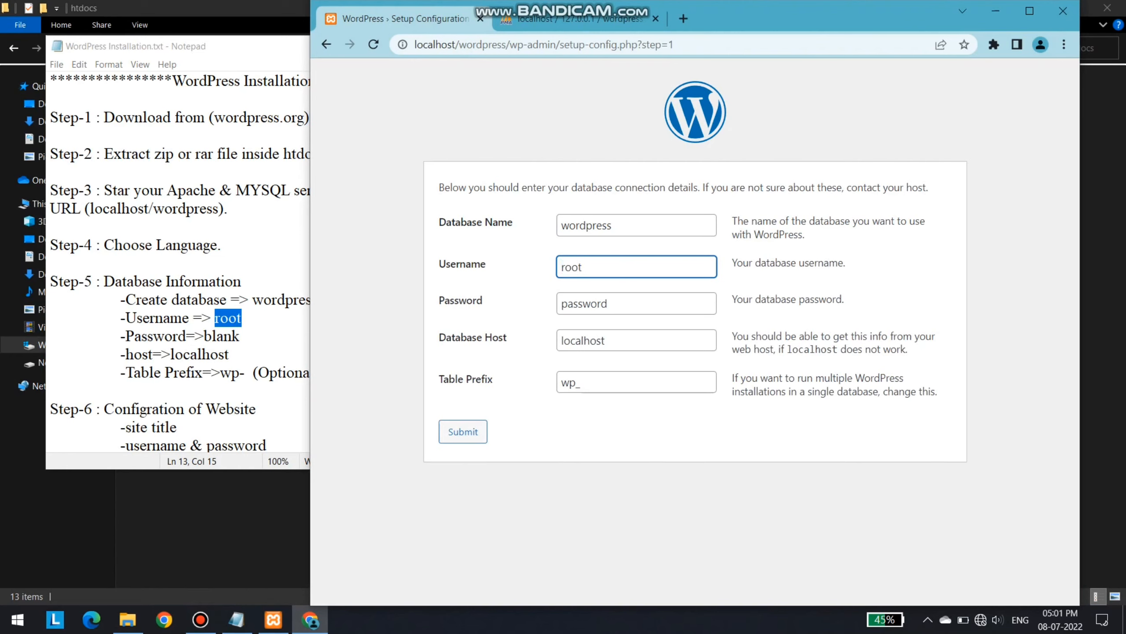
Clear the password field so the password stays blank
drag(609, 303, 561, 304)
click(240, 337)
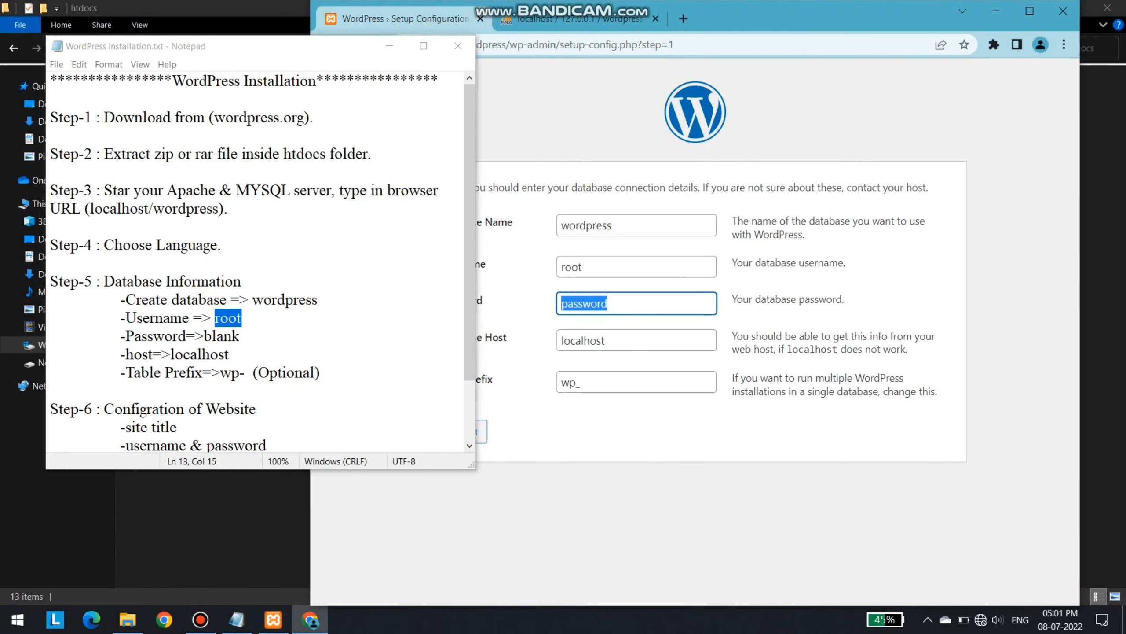
drag(241, 336, 204, 336)
key(alt+Tab)
key(BackSpace)
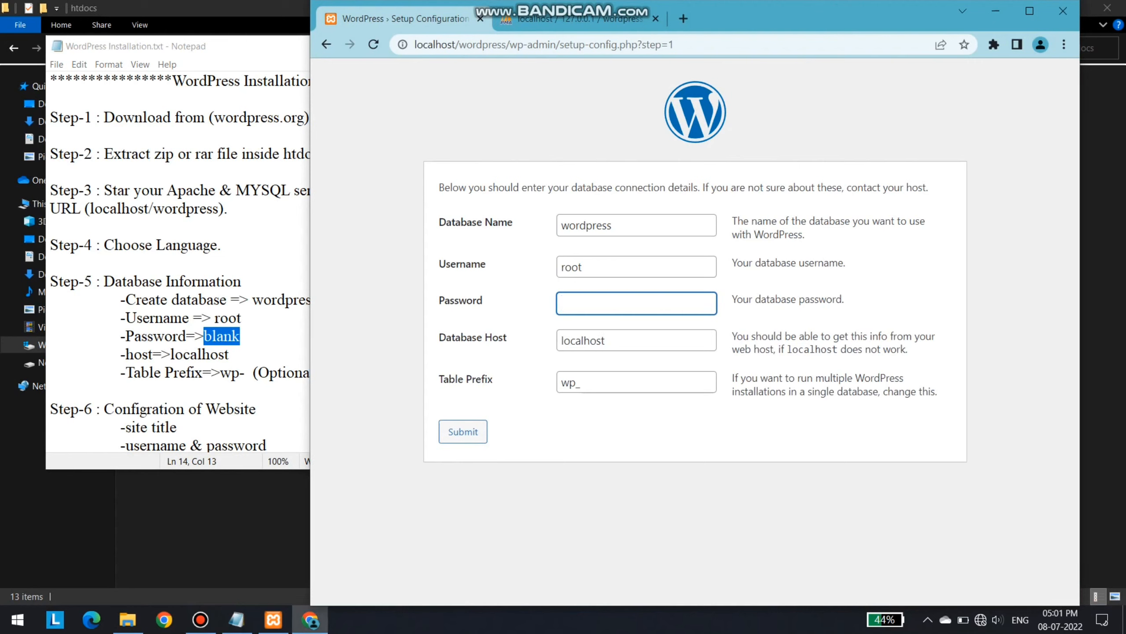
Confirm localhost as Database Host and wp_ as Table Prefix against the notes
click(218, 354)
double_click(218, 355)
click(242, 337)
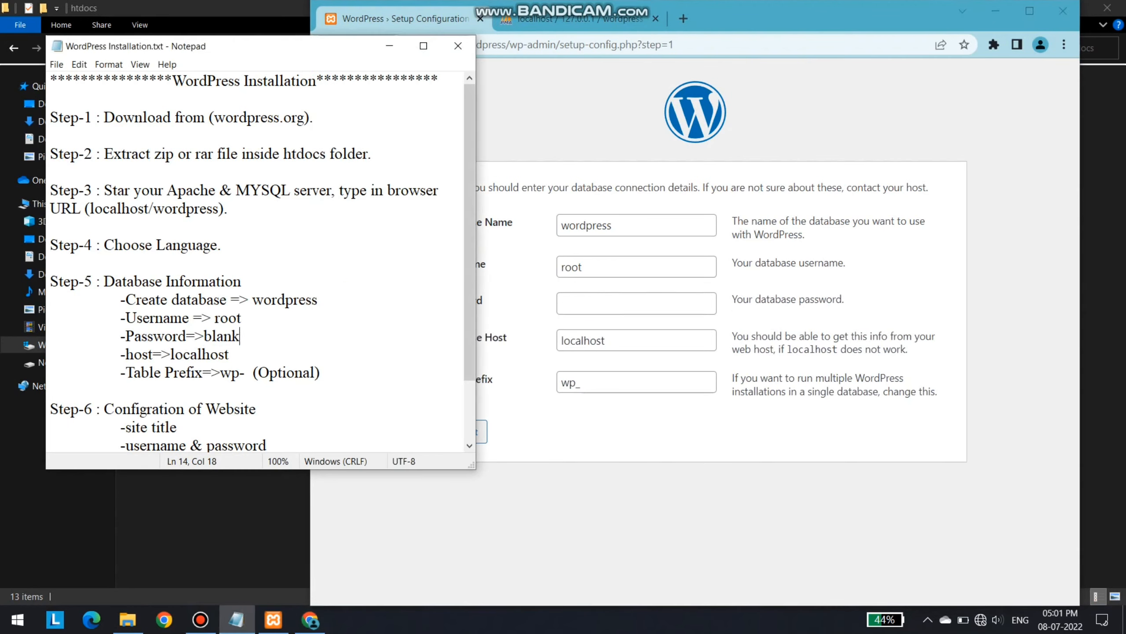
double_click(586, 340)
double_click(213, 373)
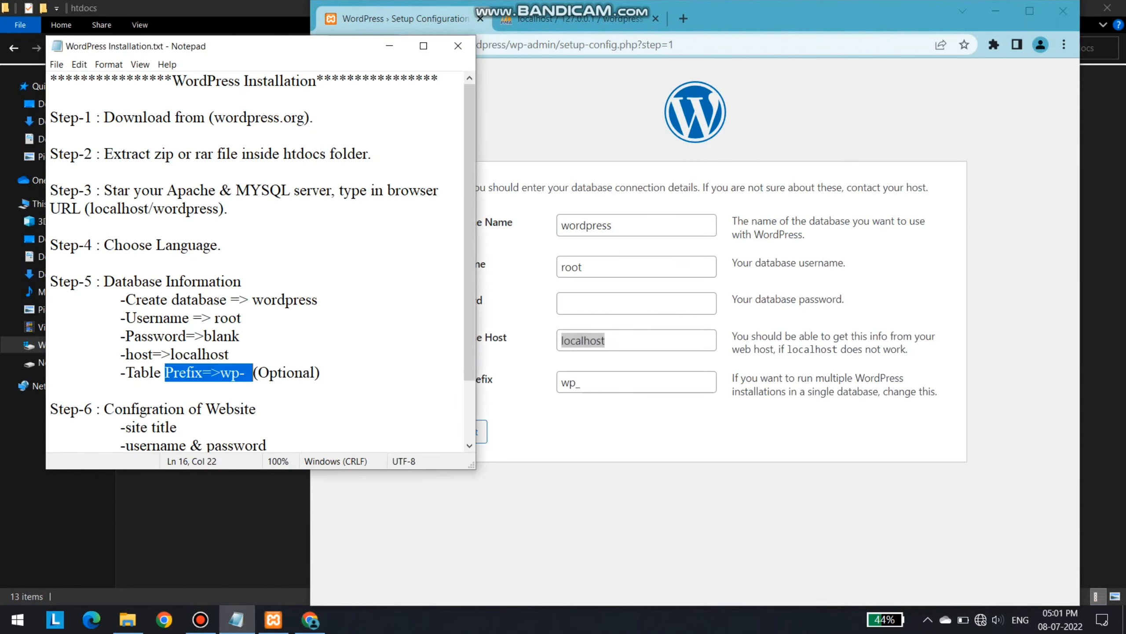
click(242, 337)
click(571, 382)
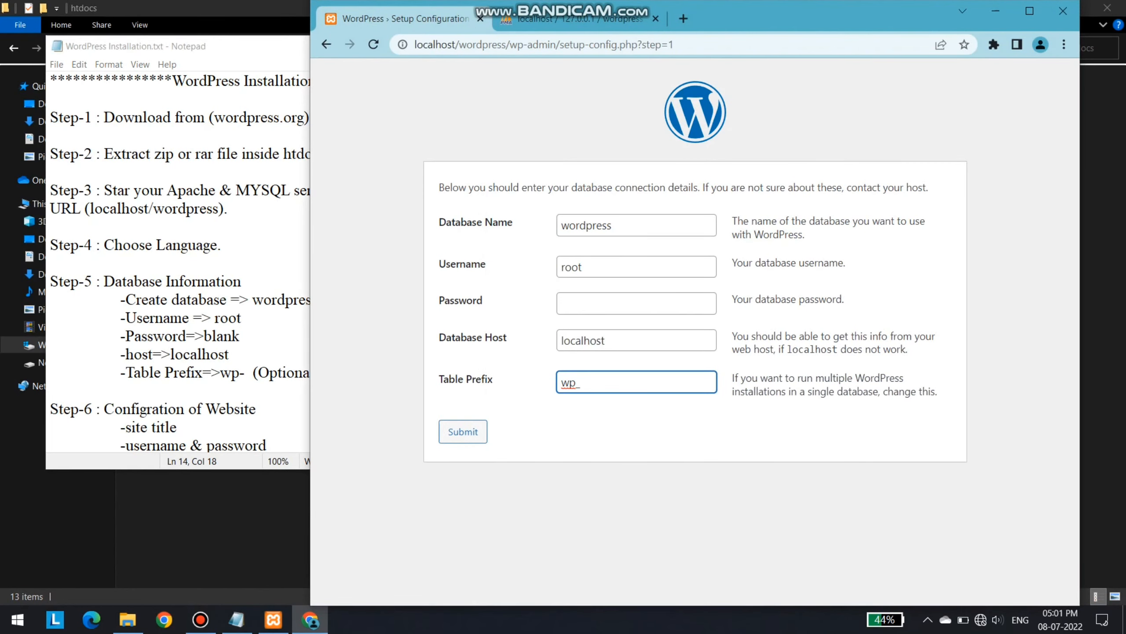
drag(582, 382, 561, 382)
Check the optional prefix remark and submit the connection details
click(528, 406)
click(269, 373)
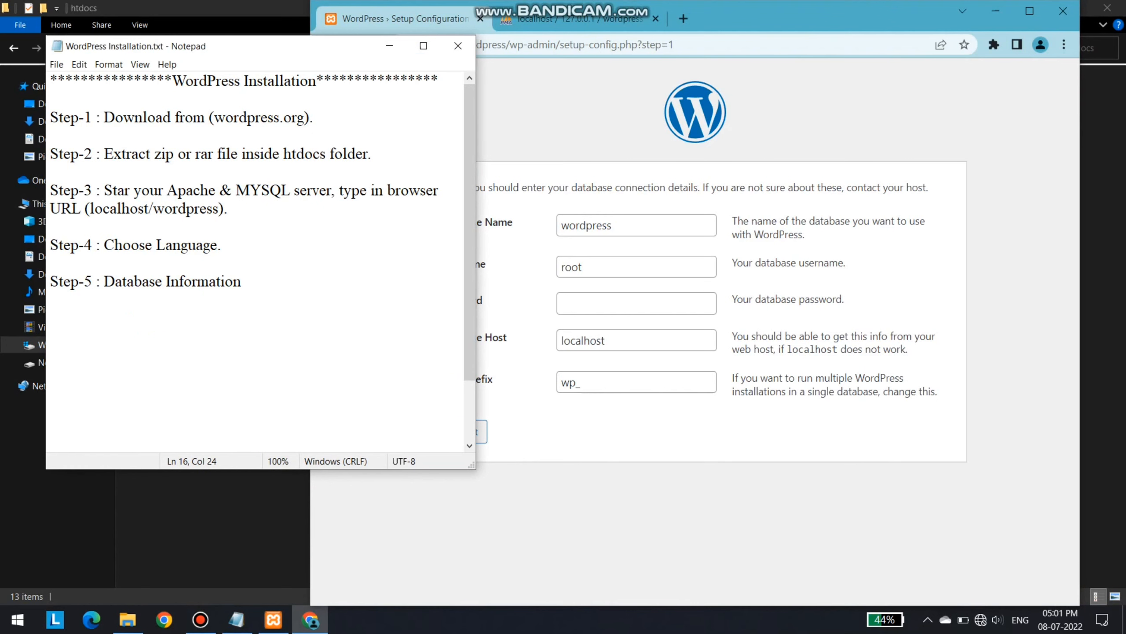
drag(268, 373, 316, 374)
click(325, 373)
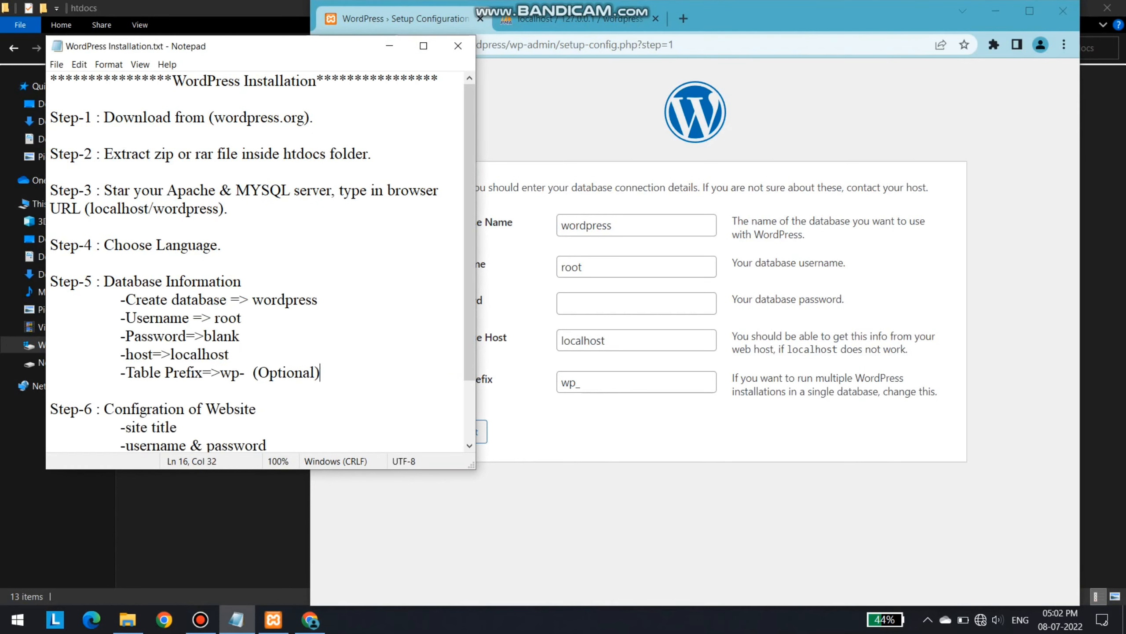
click(584, 382)
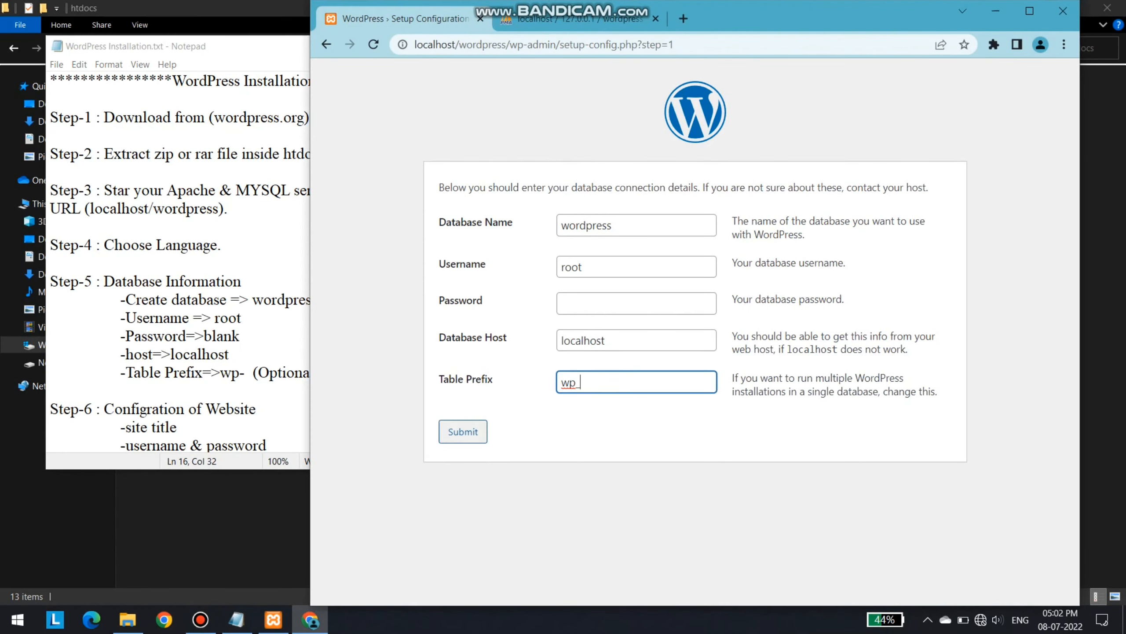
key(Tab)
key(Return)
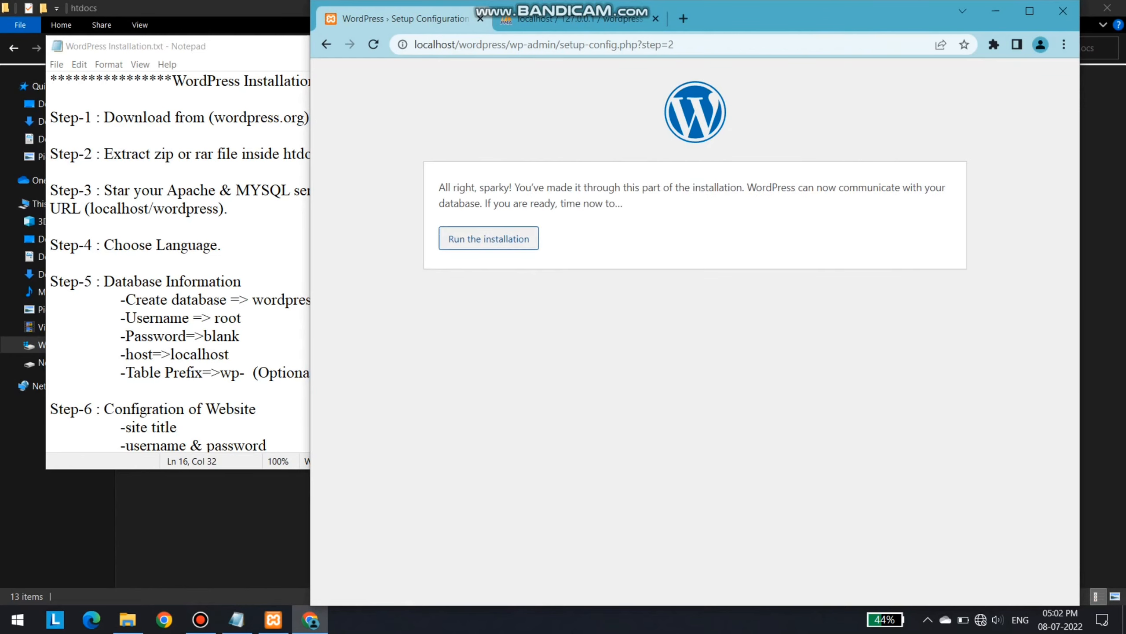
Run the installation and review the website configuration step in the notes
click(489, 239)
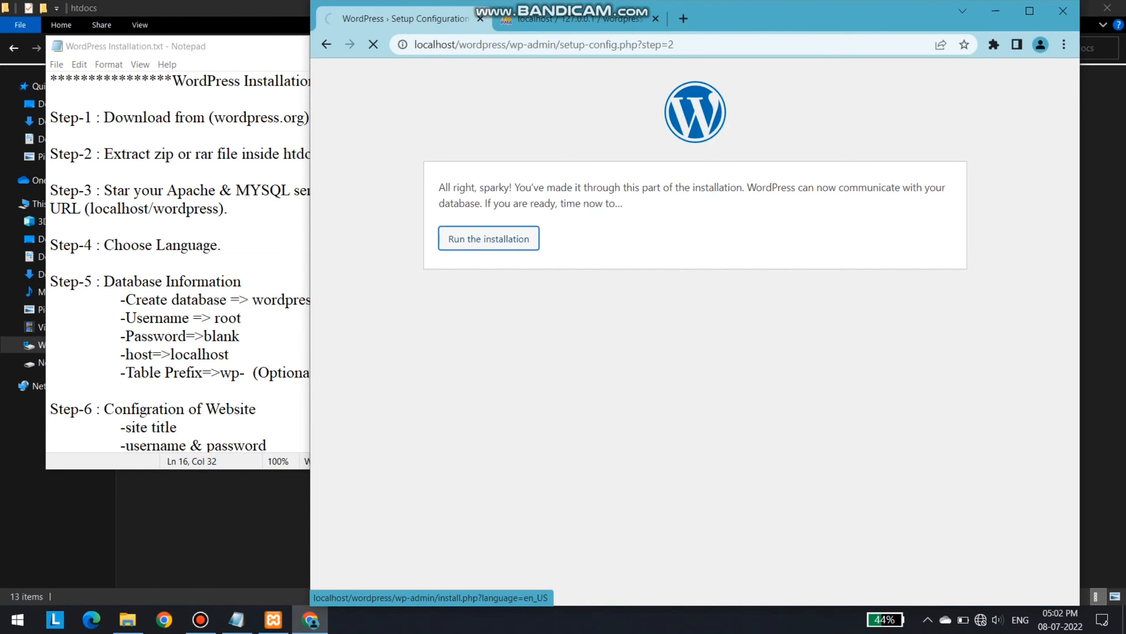
scroll(689, 346, down, 3)
click(227, 409)
scroll(226, 409, down, 1)
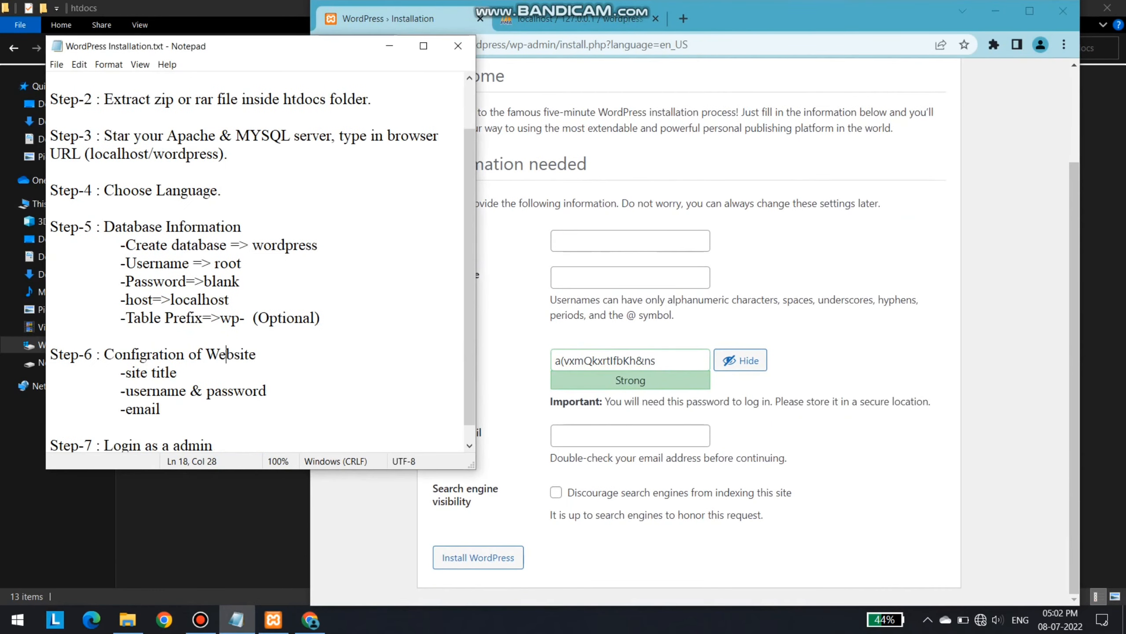
scroll(178, 355, down, 1)
drag(177, 355, 132, 354)
Enter site title 'any name', username admin, a confirmed weak password and the admin e-mail
click(621, 241)
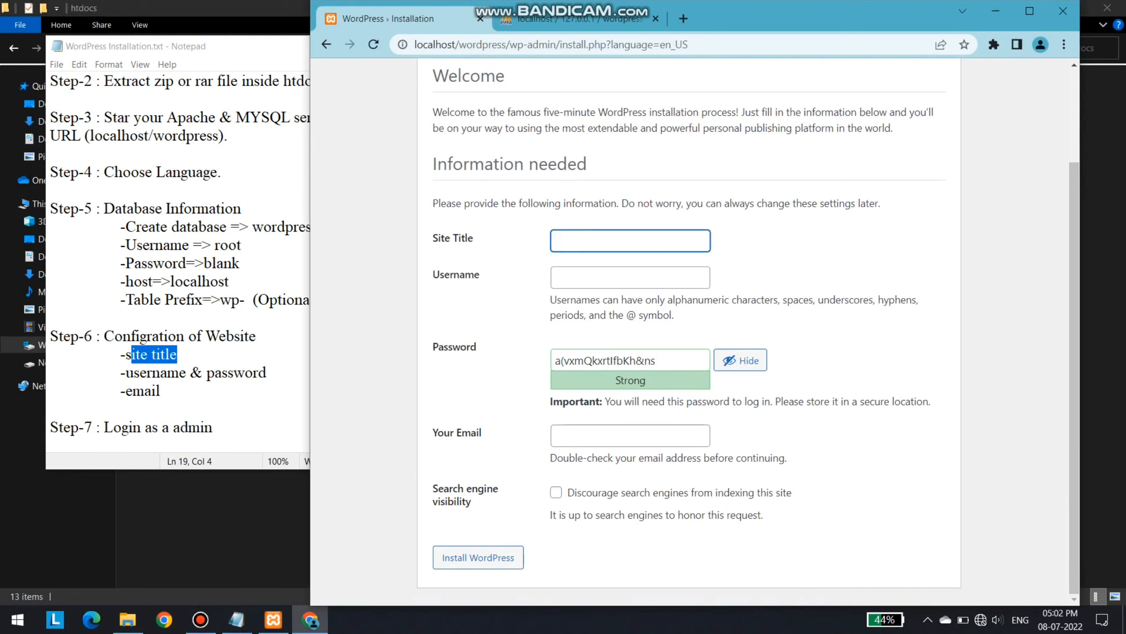
text(any name)
key(Tab)
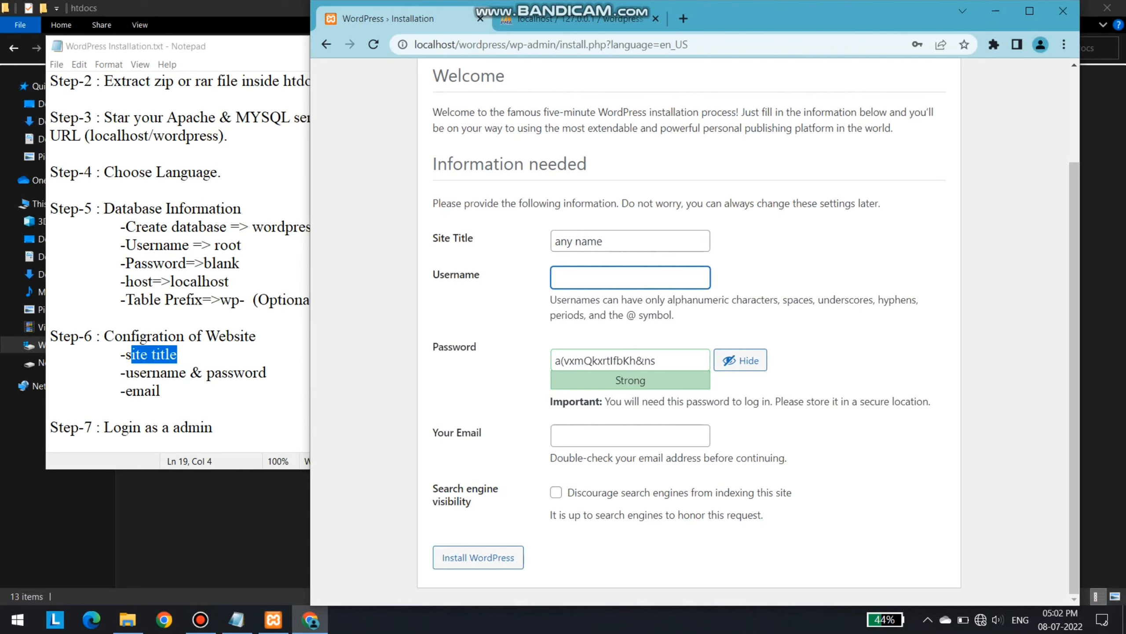
text(admin)
key(Tab)
key(ctrl+a)
text(ad)
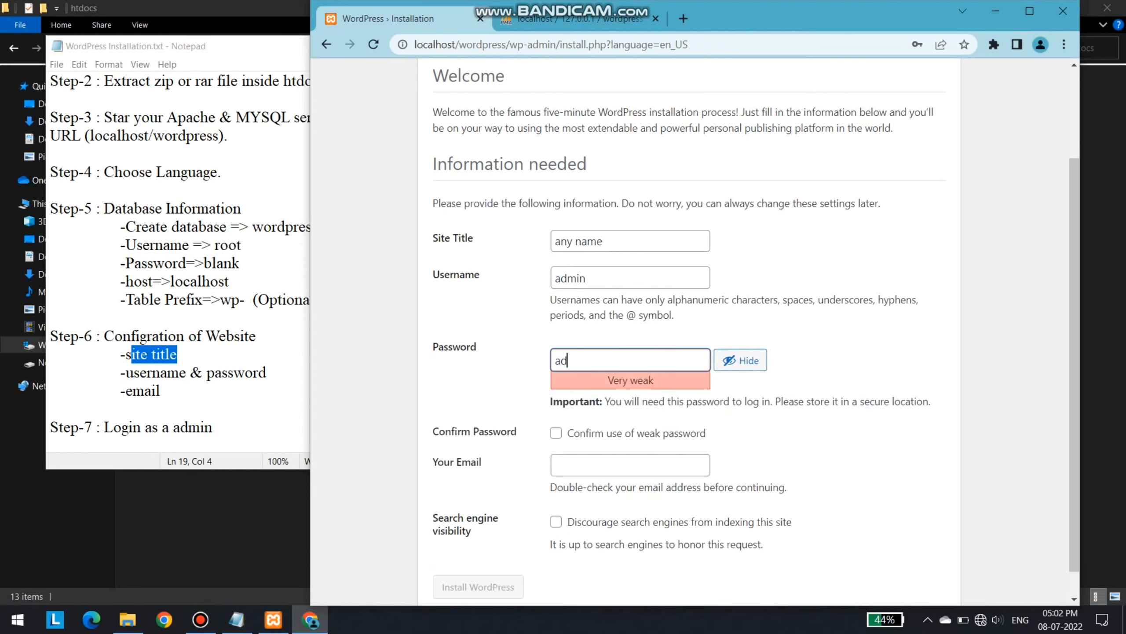
text(min)
key(Tab)
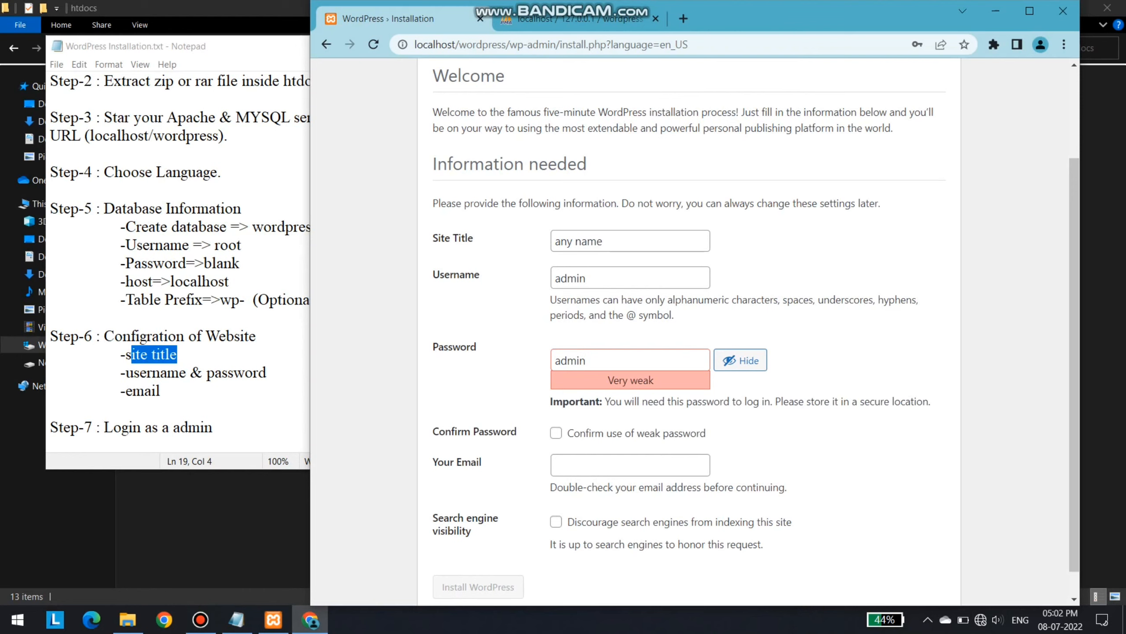
key(space)
key(Tab)
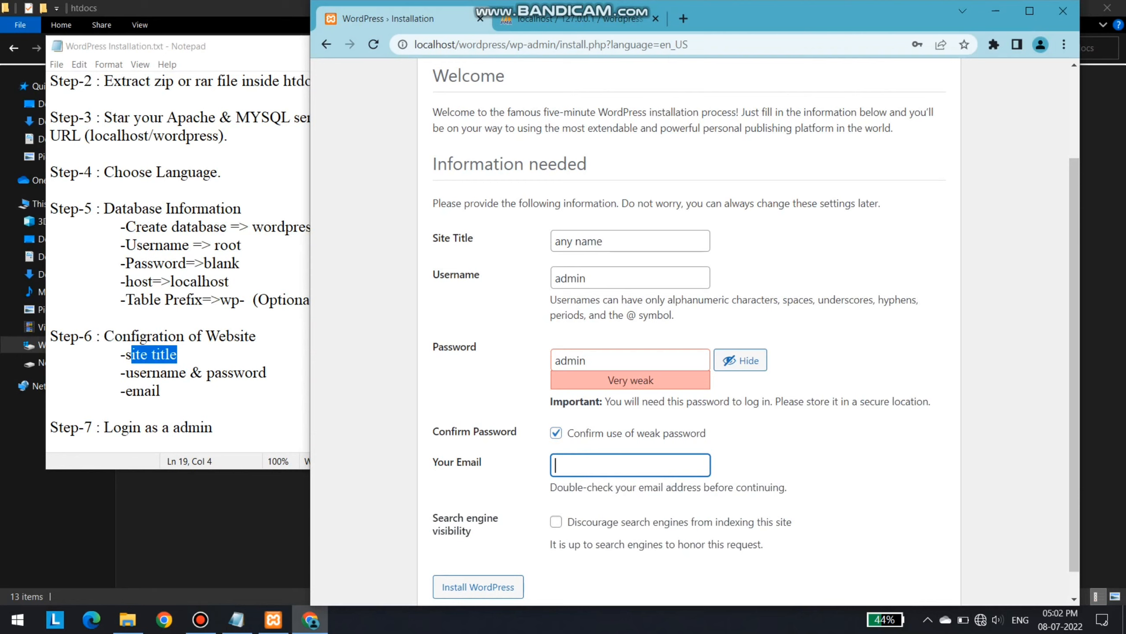
Tick 'Discourage search engines from indexing this site' and click Install WordPress
drag(506, 519, 437, 519)
click(438, 518)
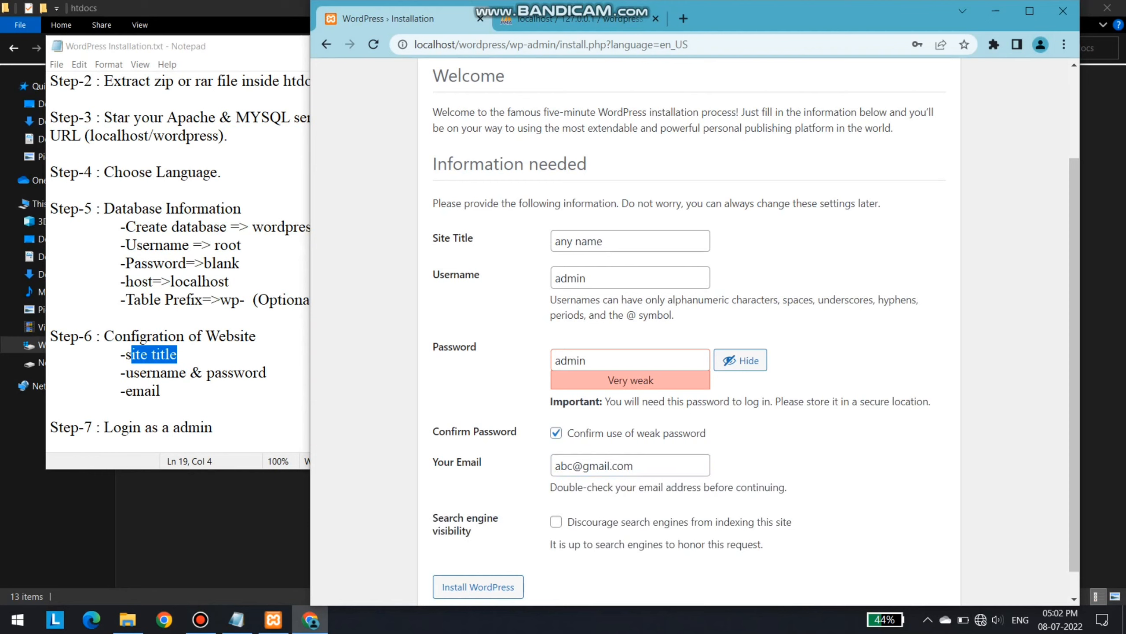
drag(568, 523, 764, 544)
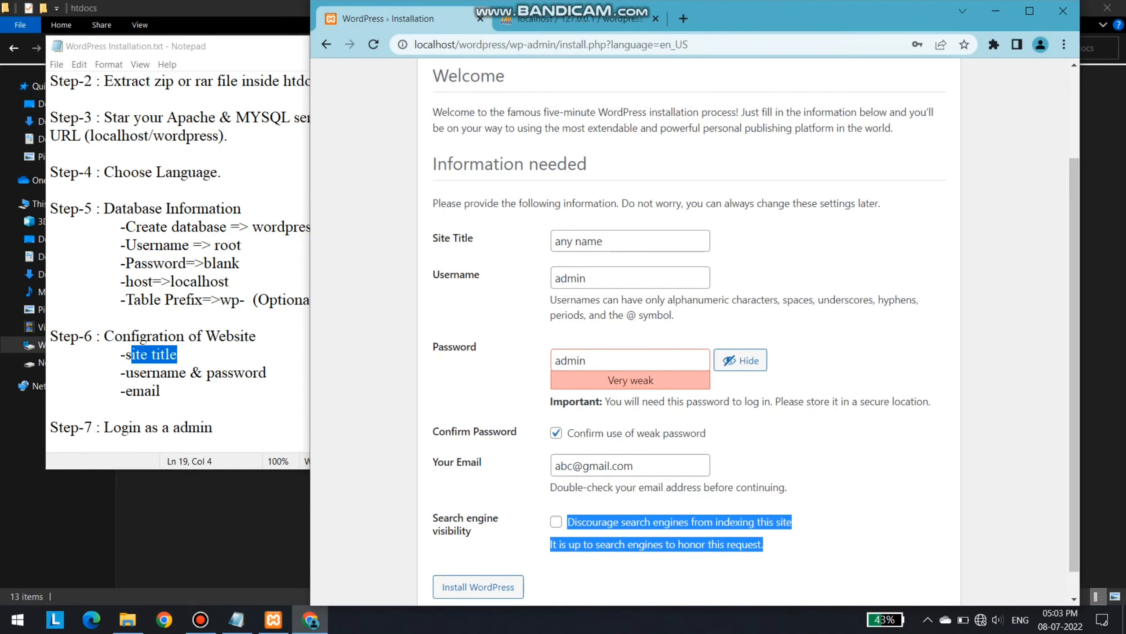
click(556, 522)
scroll(749, 336, down, 1)
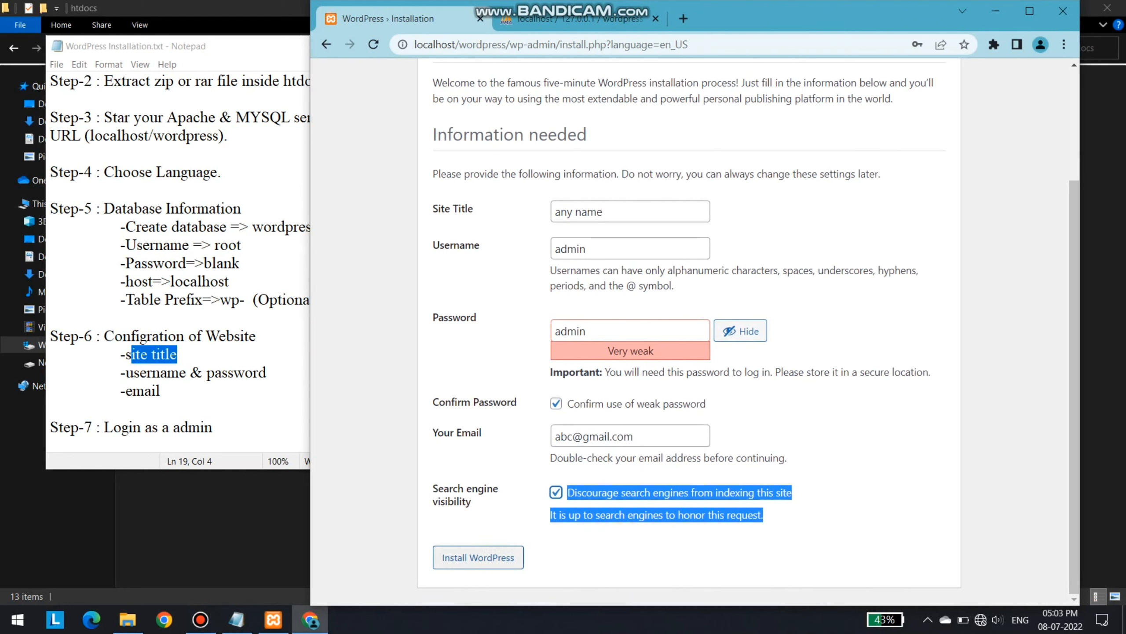
click(478, 558)
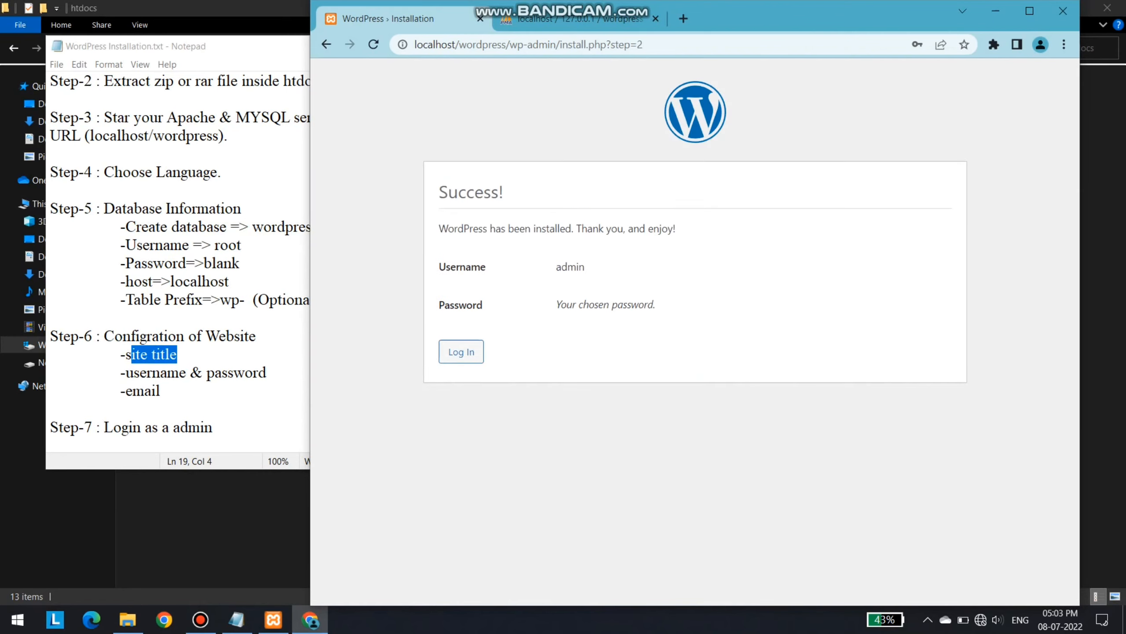
Review the password note and the Step-7 login instruction in the notes
drag(556, 305, 655, 304)
click(654, 305)
click(275, 373)
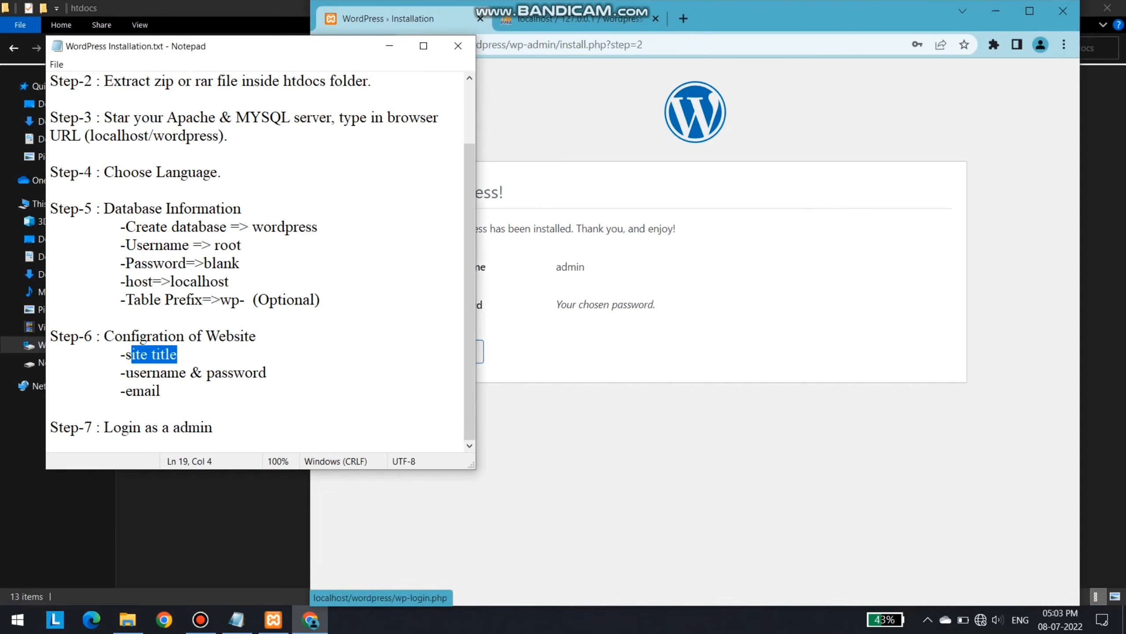
drag(214, 427, 104, 427)
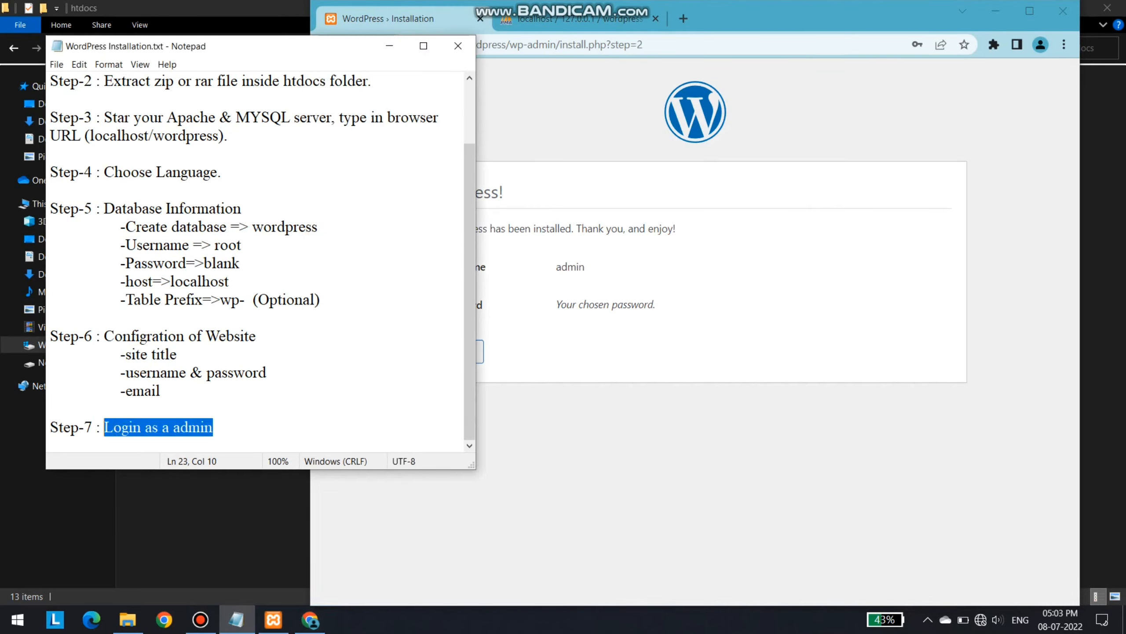
key(alt+Tab)
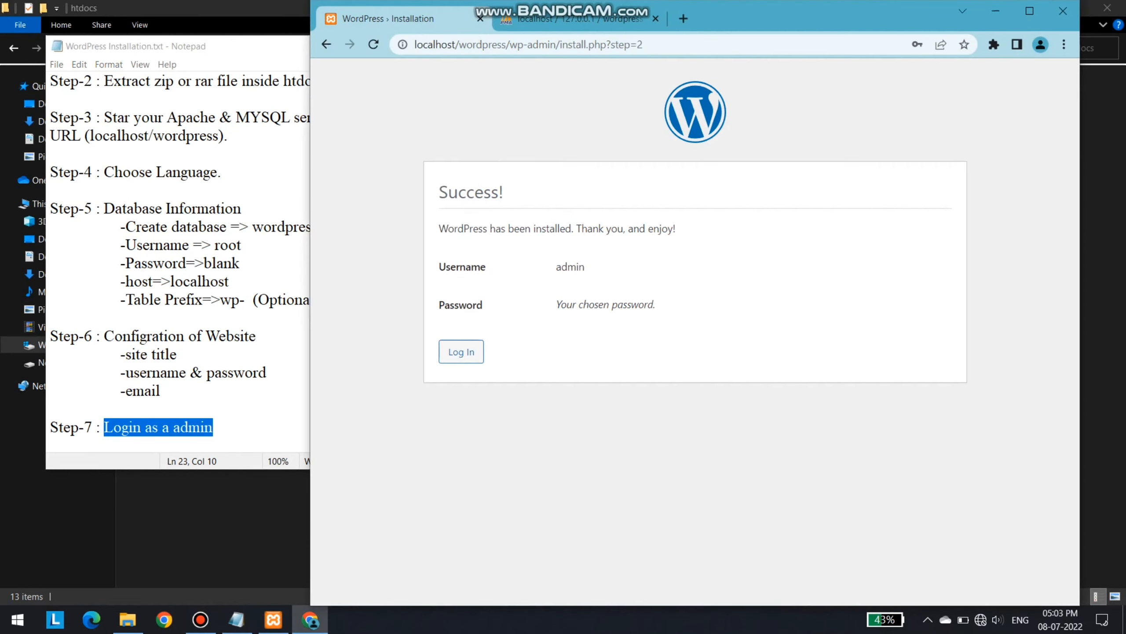
Log in as admin, maximize Chrome, and switch to the phpMyAdmin tab
click(461, 351)
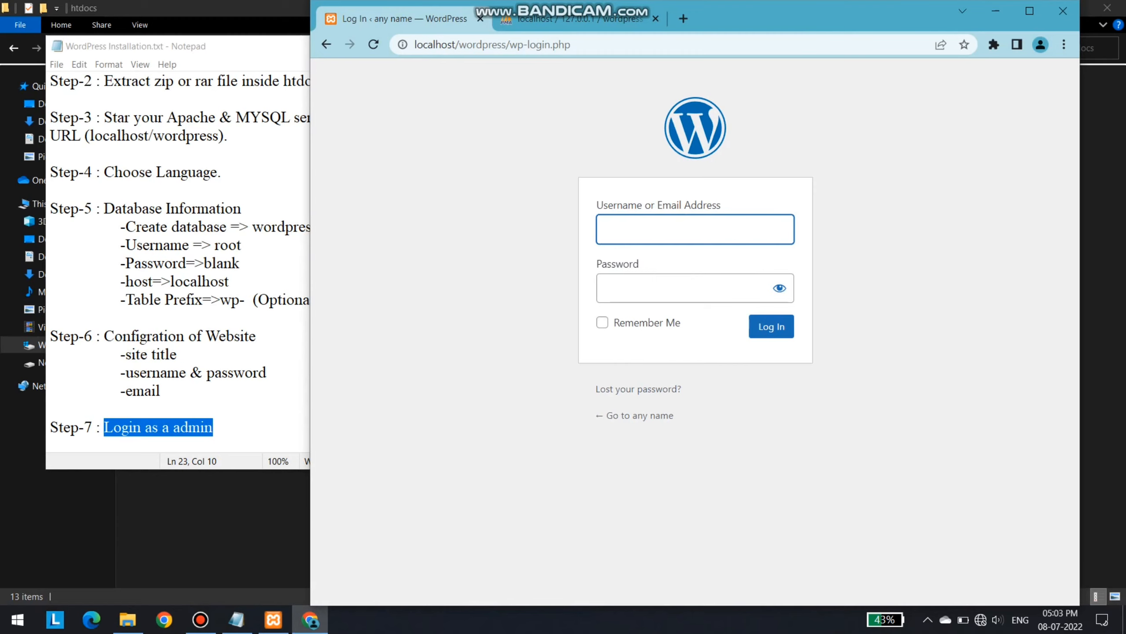
text(admin)
key(Tab)
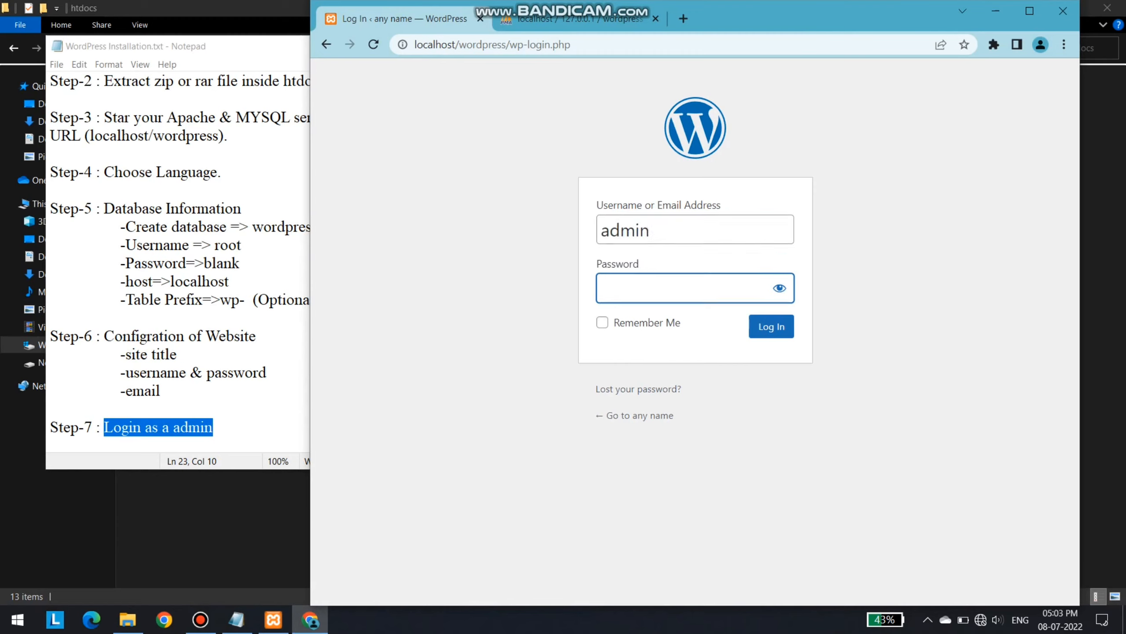
text(admin)
click(780, 287)
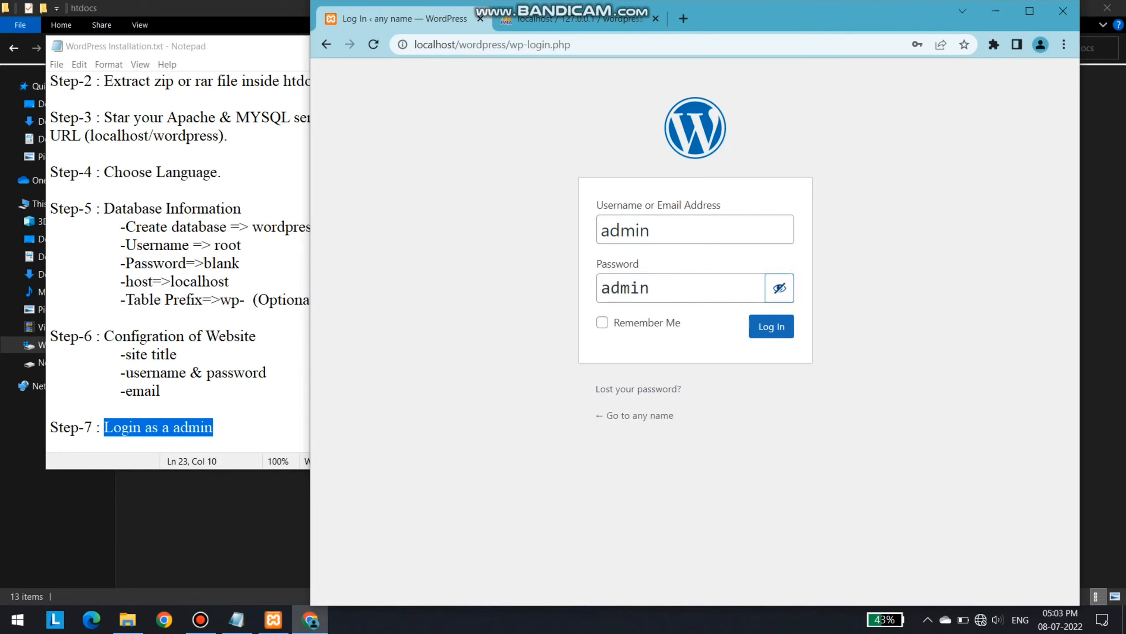
click(780, 288)
click(772, 326)
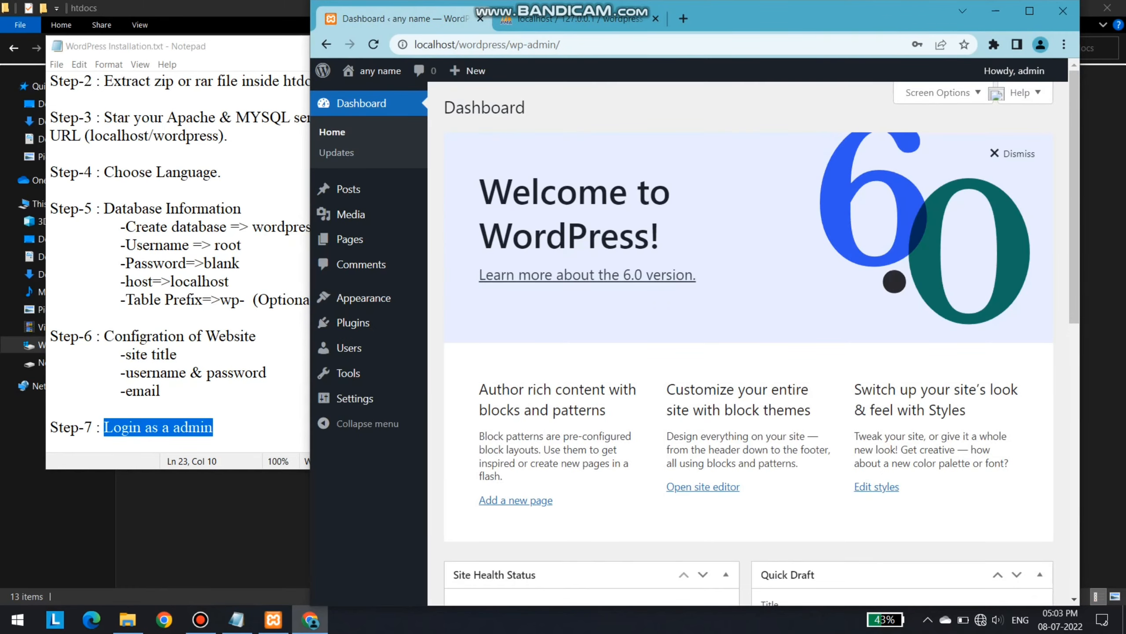
click(1030, 11)
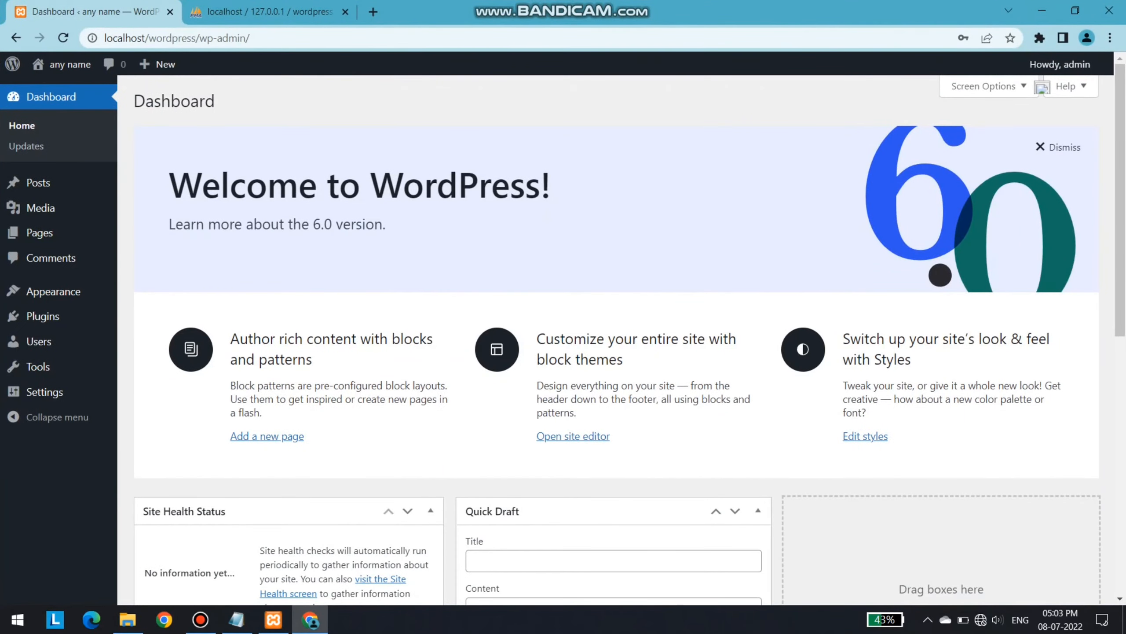
mouse_move(255, 38)
mouse_down()
mouse_move(187, 38)
mouse_move(254, 39)
mouse_up()
click(266, 12)
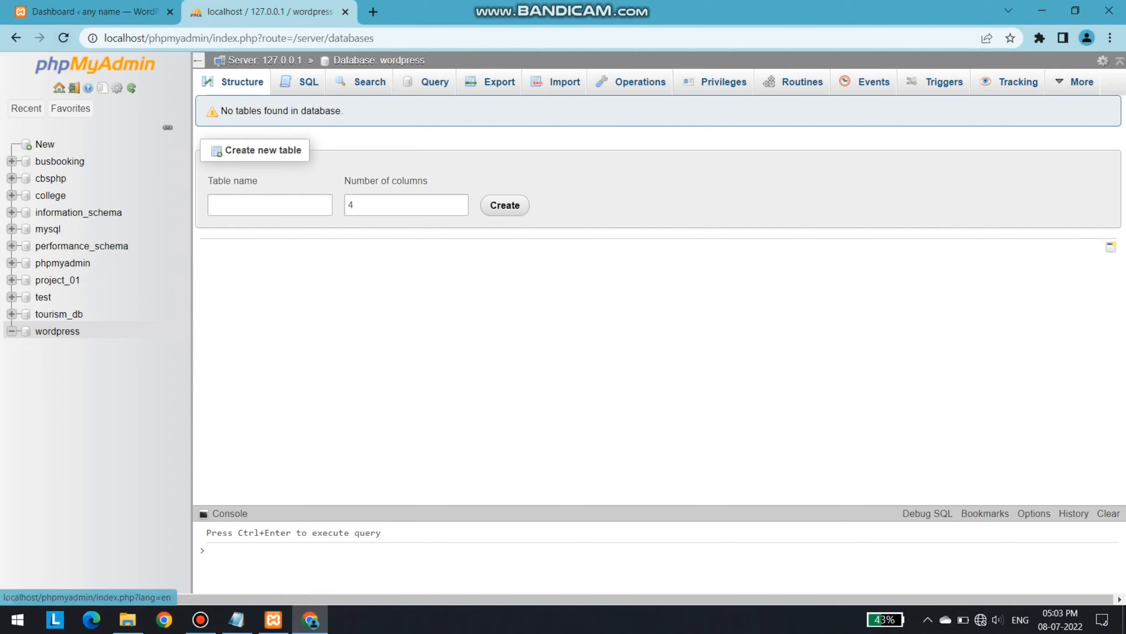
Refresh phpMyAdmin to list the wordpress database's twelve wp_ tables, then switch back to the Dashboard
click(63, 38)
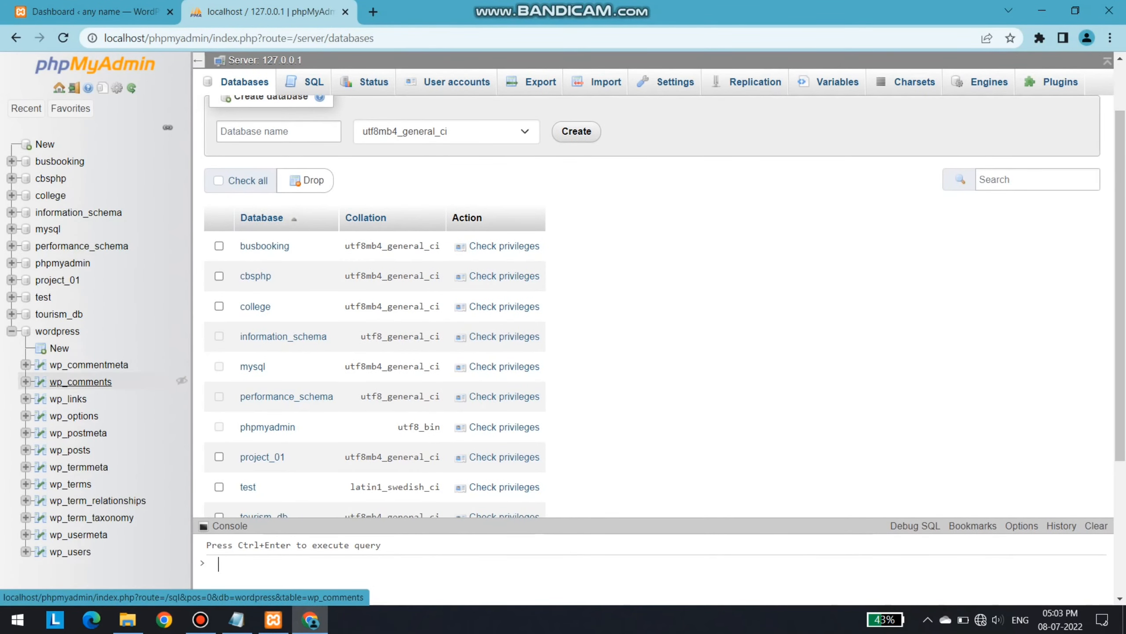
click(59, 314)
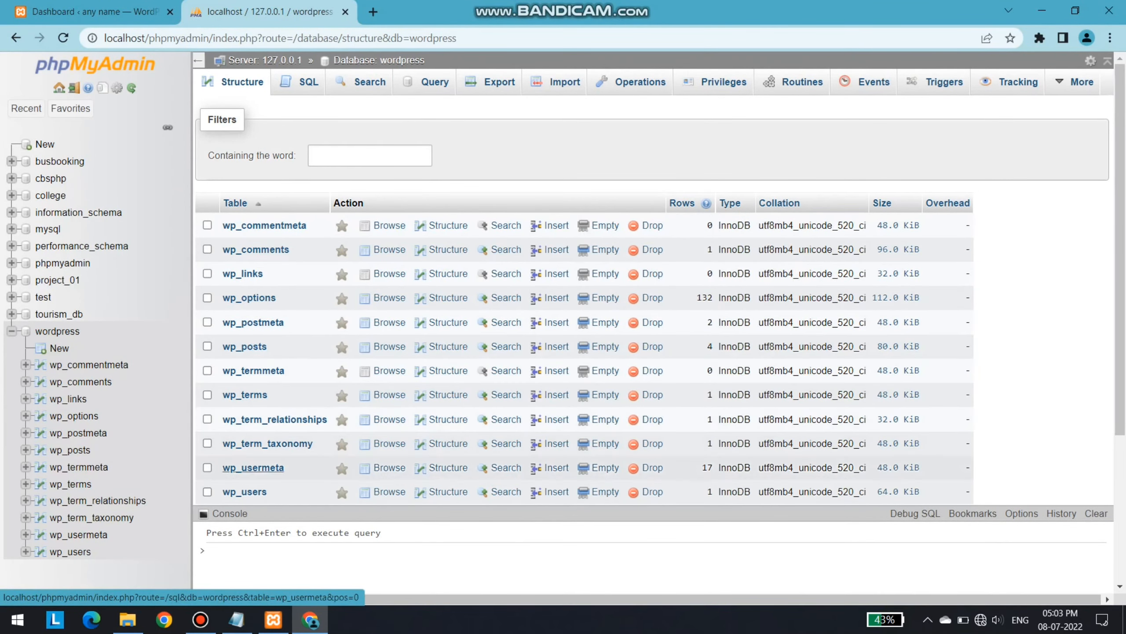
scroll(275, 420, down, 5)
scroll(577, 311, up, 5)
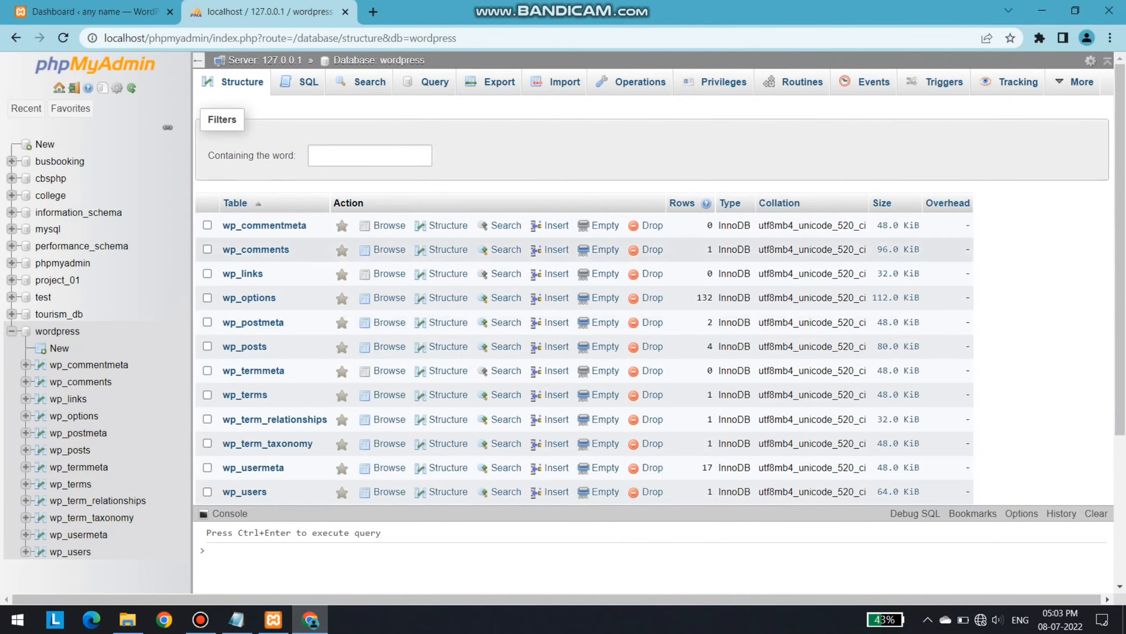
click(95, 12)
scroll(616, 337, down, 10)
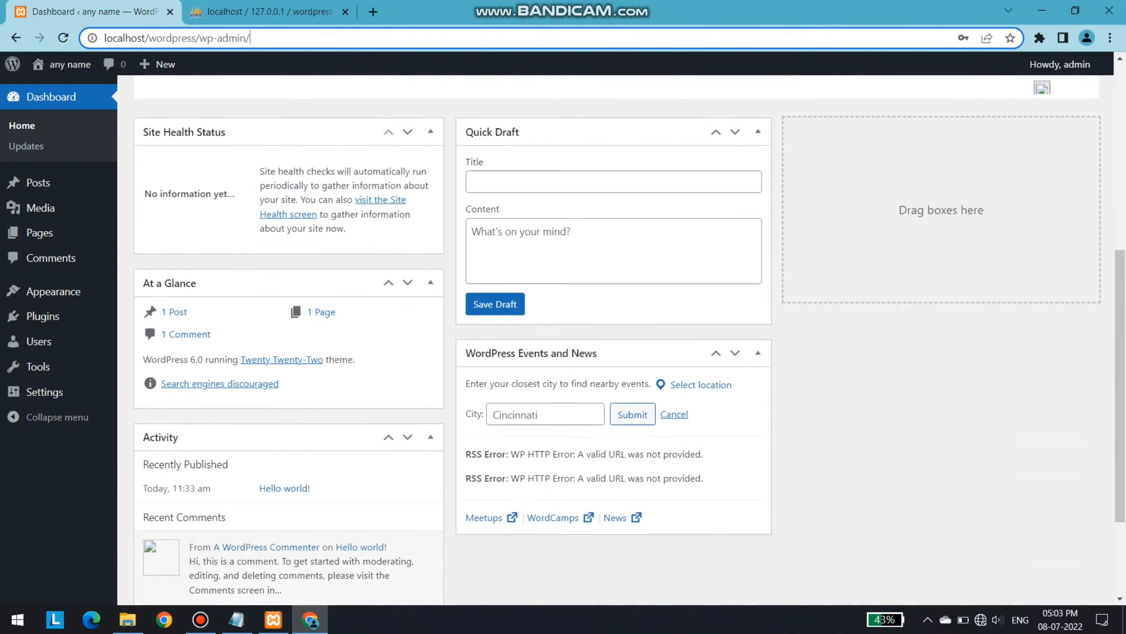
scroll(617, 337, up, 7)
scroll(267, 435, up, 4)
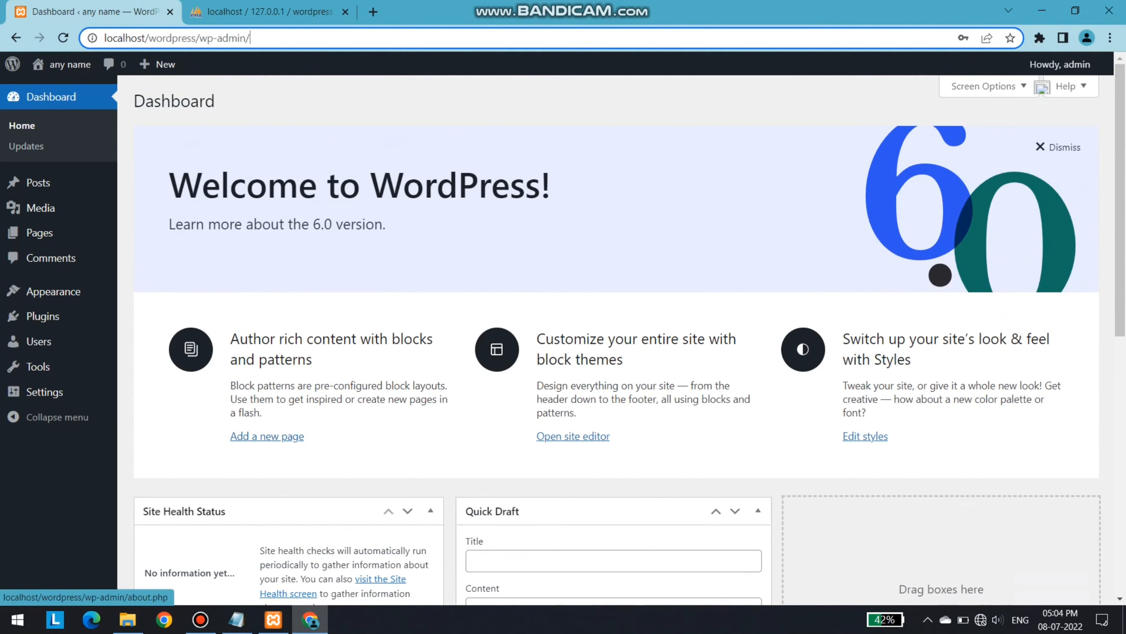
mouse_move(1061, 64)
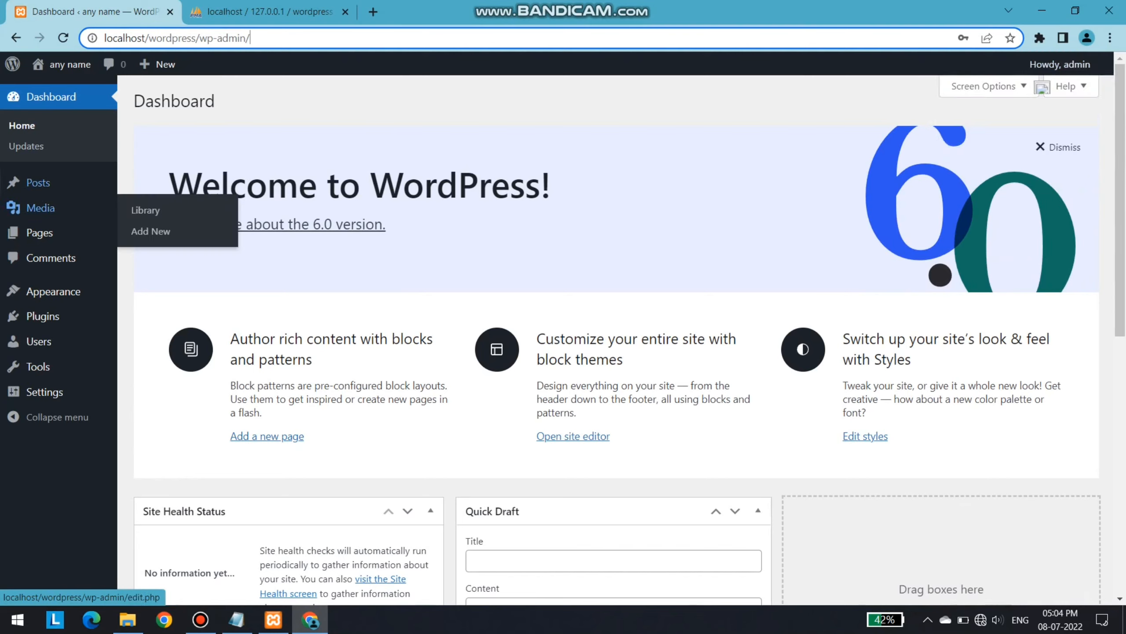
mouse_move(41, 208)
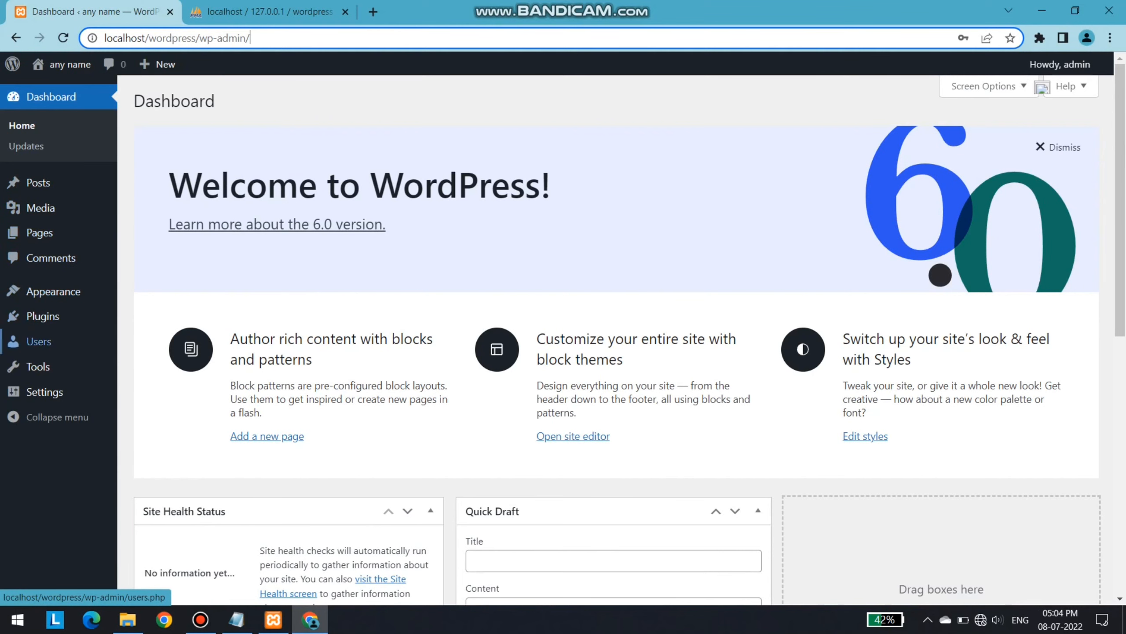
Open General Settings and highlight the Site Title 'any name', the Tagline and the WordPress Address
mouse_move(45, 392)
click(147, 393)
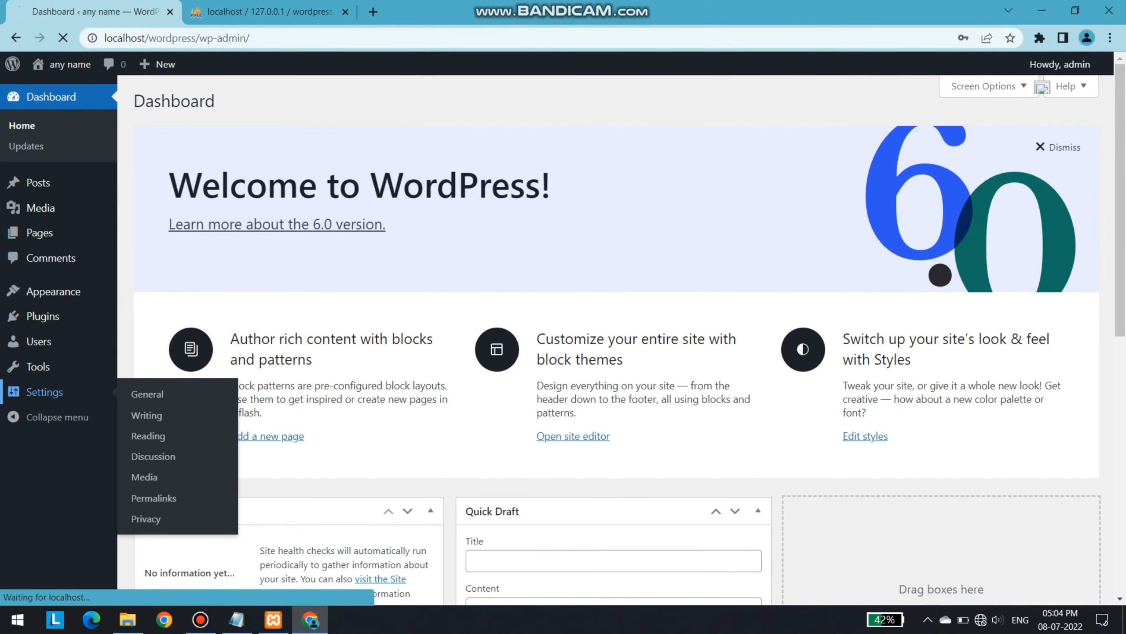
drag(347, 182, 301, 182)
drag(429, 226, 301, 226)
drag(450, 288, 301, 288)
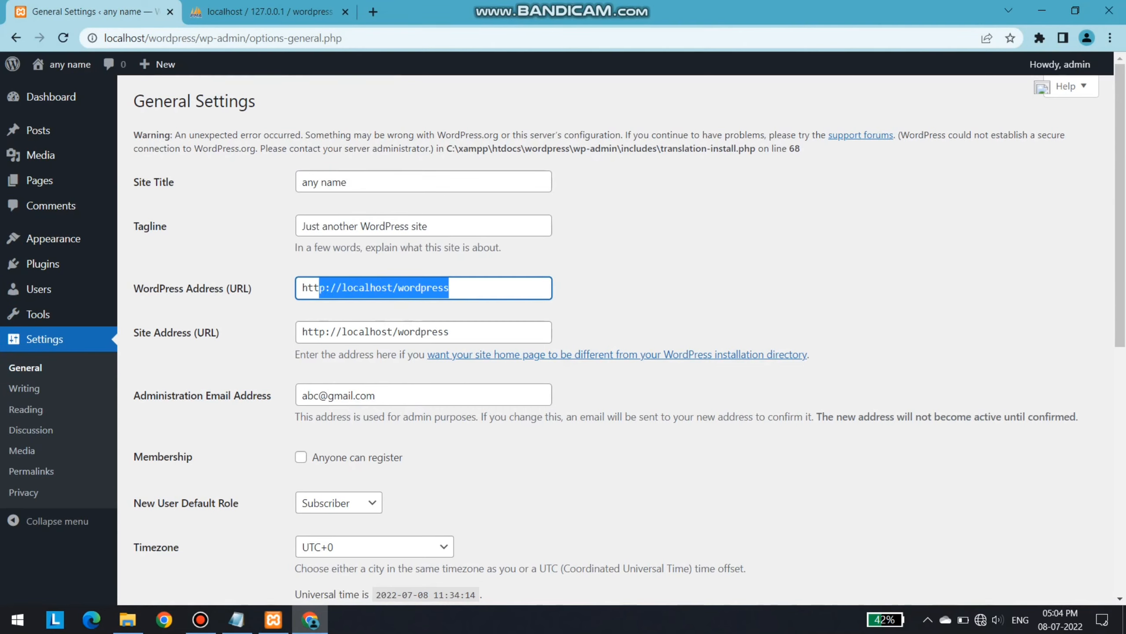
click(449, 332)
drag(450, 332, 301, 331)
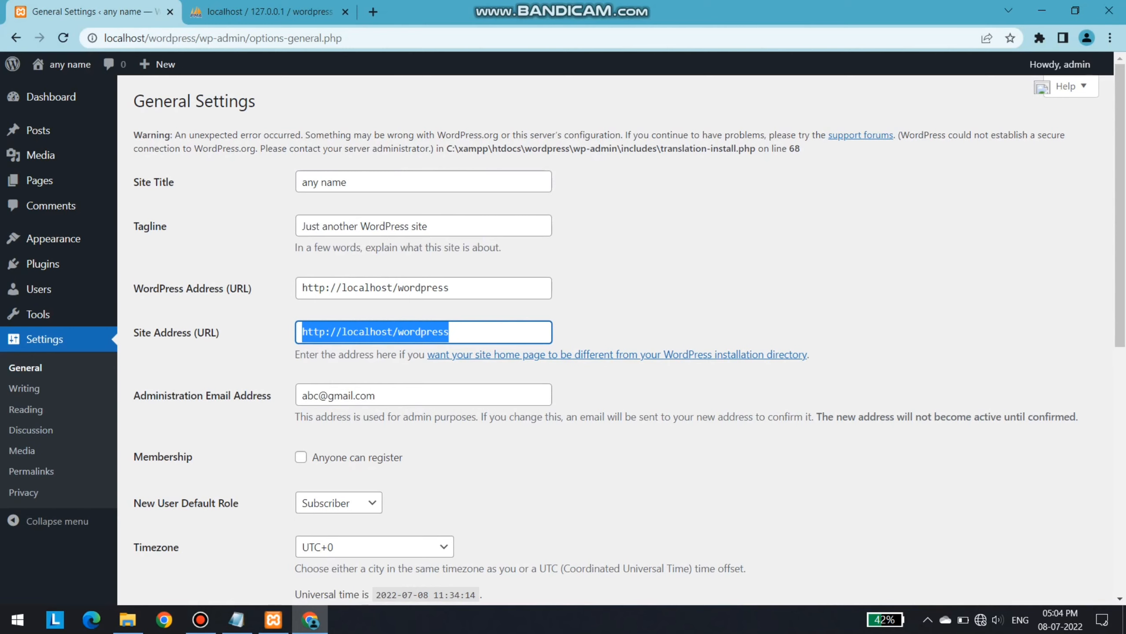
scroll(375, 322, down, 2)
click(375, 322)
drag(375, 322, 301, 321)
scroll(301, 322, down, 8)
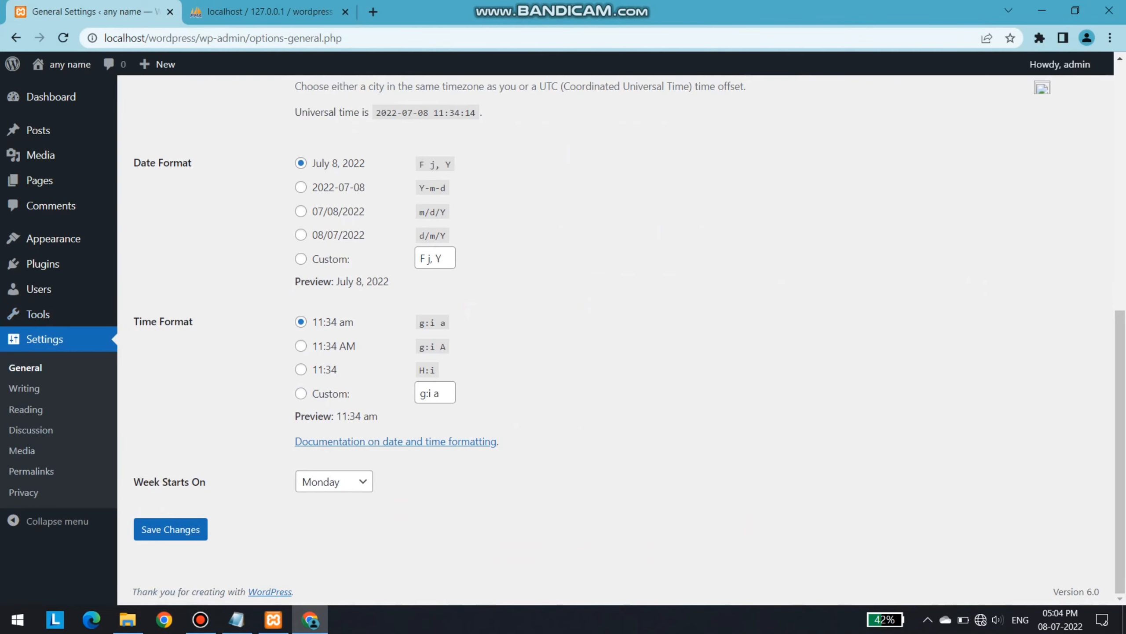
scroll(621, 340, up, 5)
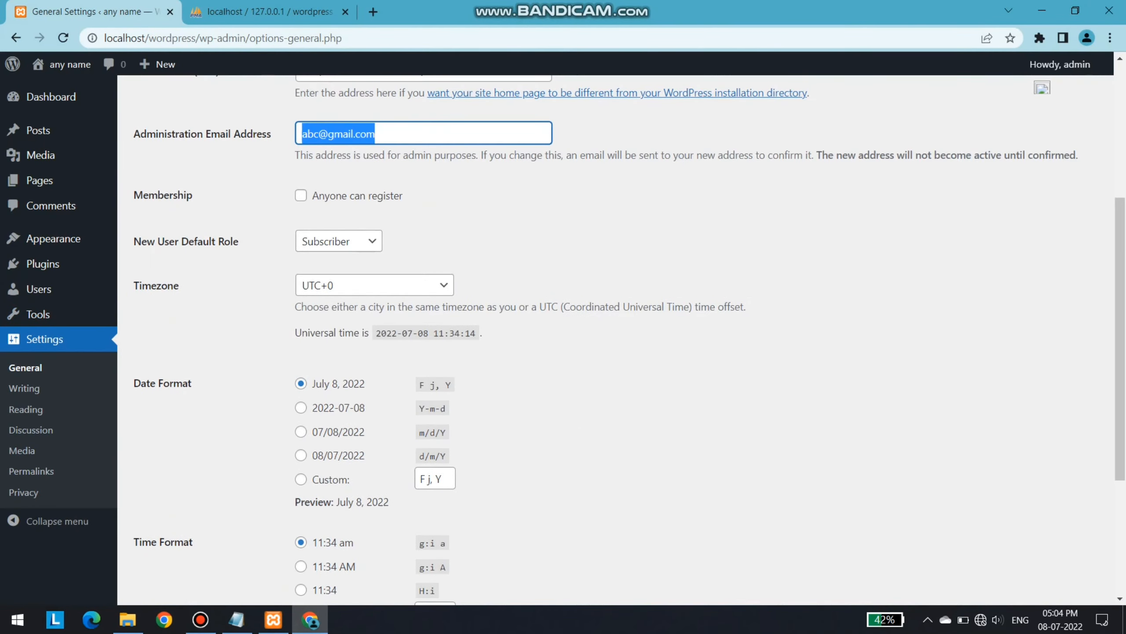